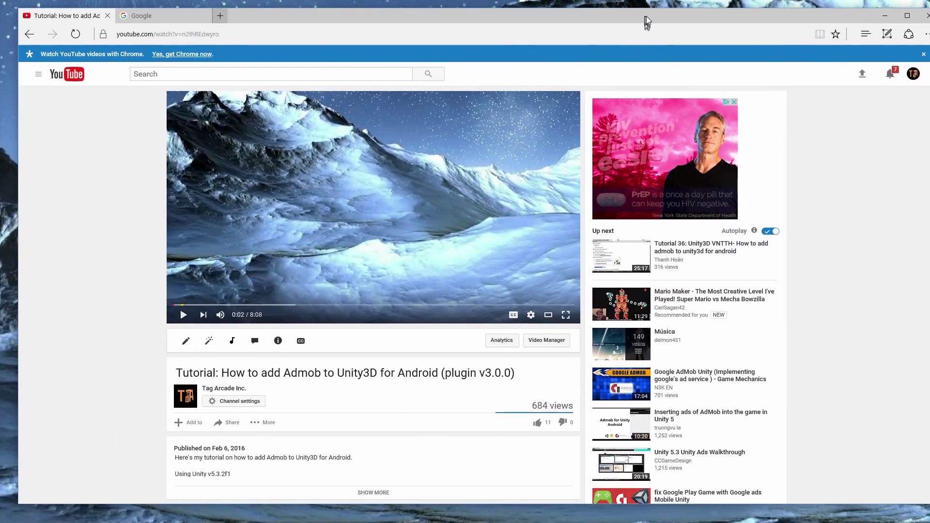
- Scroll to the comments and expand the CommandInvokationFailure error comment to read it in full
{"action": "scroll", "coordinate": [589, 278], "scroll_direction": "down", "scroll_amount": 2}
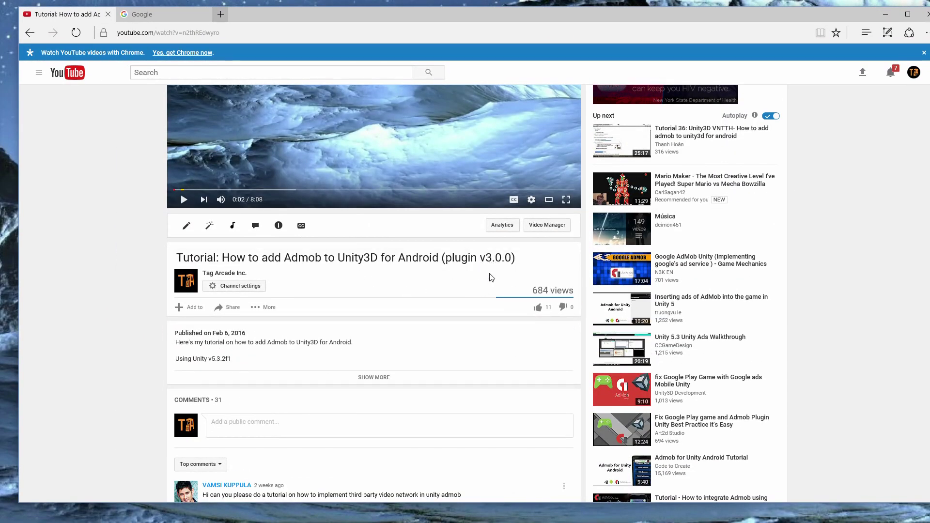
{"action": "scroll", "coordinate": [464, 303], "scroll_direction": "down", "scroll_amount": 5}
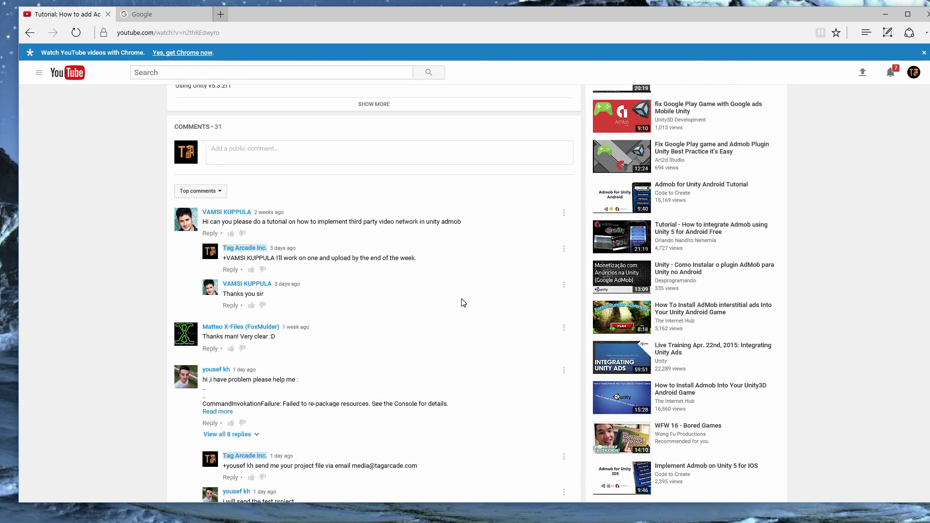
{"action": "scroll", "coordinate": [464, 303], "scroll_direction": "down", "scroll_amount": 2}
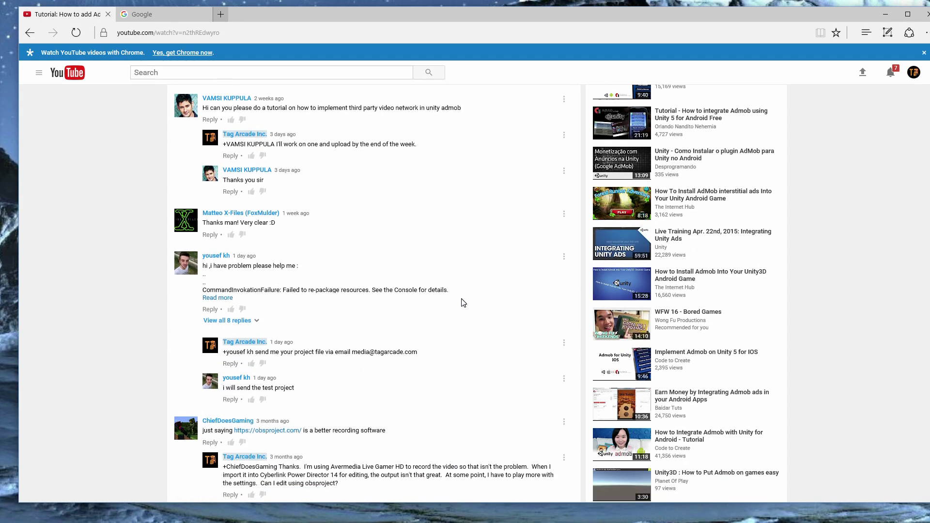
{"action": "left_click", "coordinate": [218, 298]}
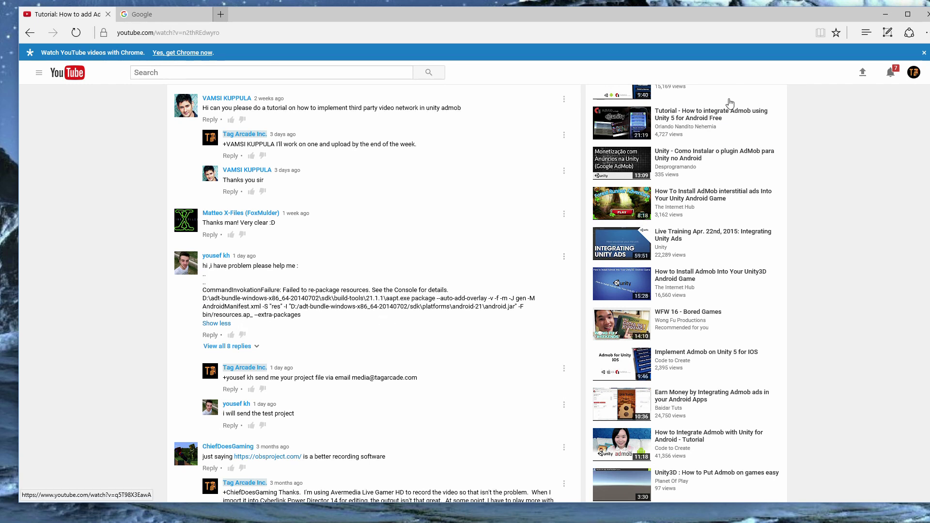
{"action": "left_click", "coordinate": [166, 18]}
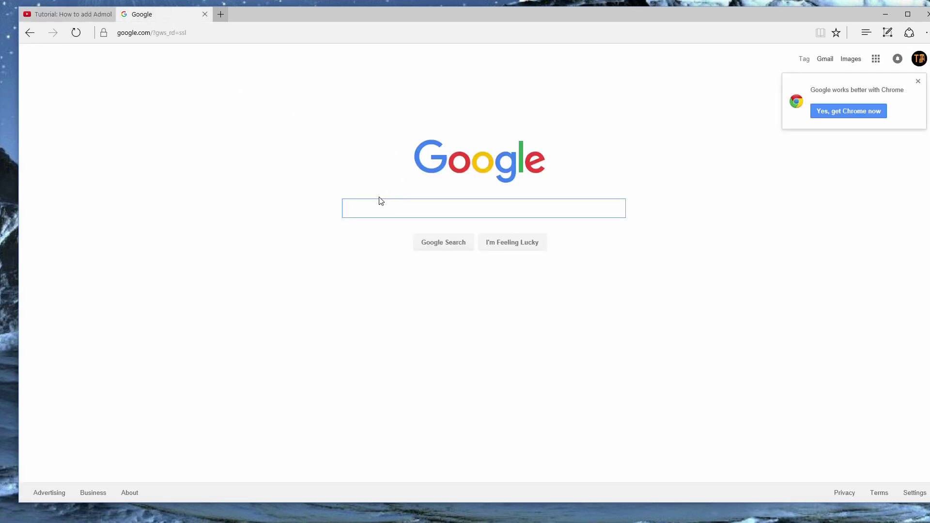
- Search Google for 'admob unity github' and open the googleads-mobile-unity repository result
{"action": "left_click_drag", "start_coordinate": [478, 19], "coordinate": [512, 224]}
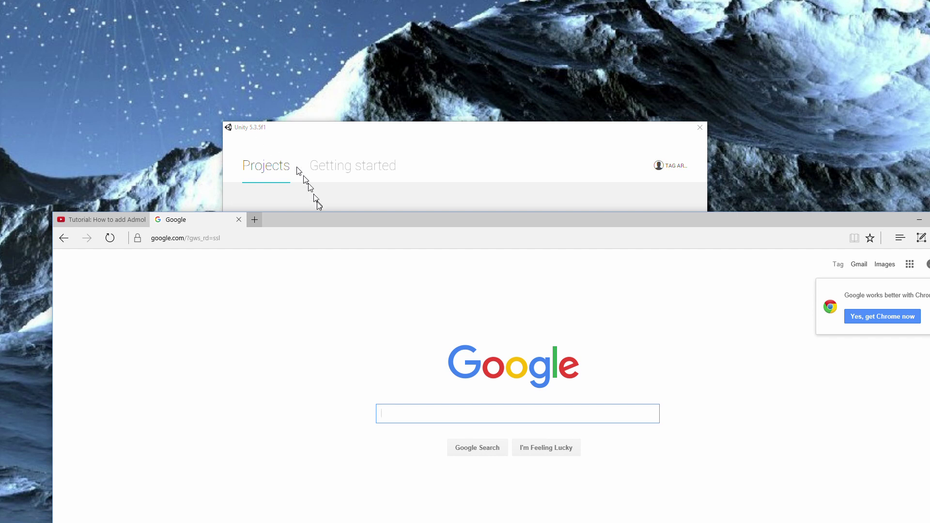
{"action": "left_click_drag", "start_coordinate": [337, 223], "coordinate": [309, 129]}
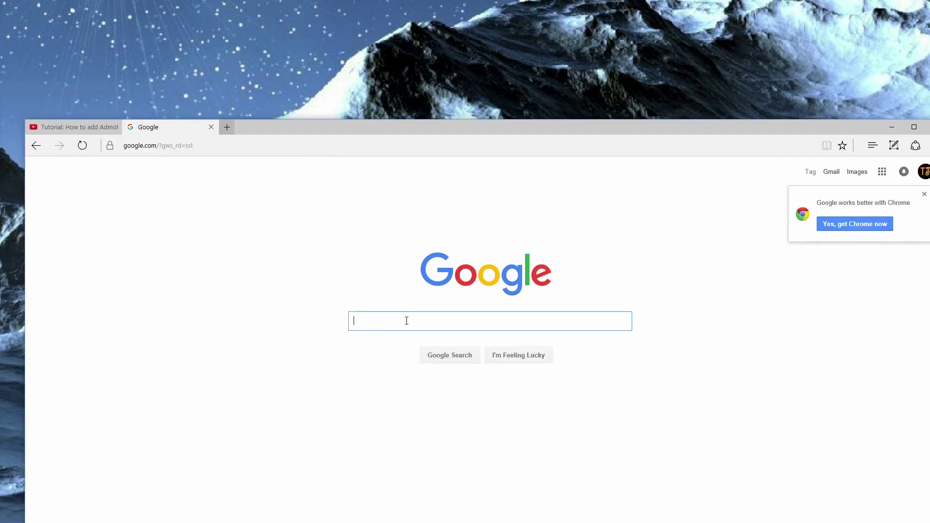
{"action": "type", "text": "ad"}
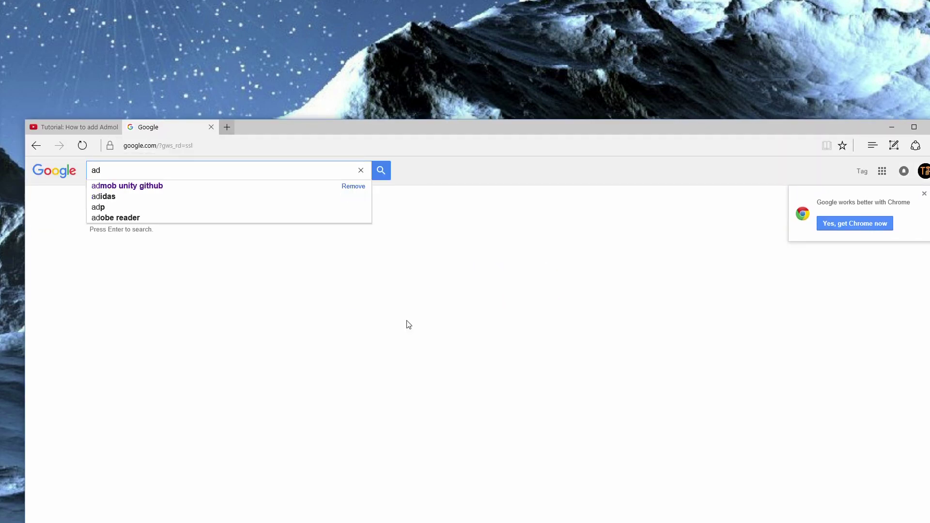
{"action": "type", "text": "mob"}
{"action": "key", "text": "Down"}
{"action": "key", "text": "Return"}
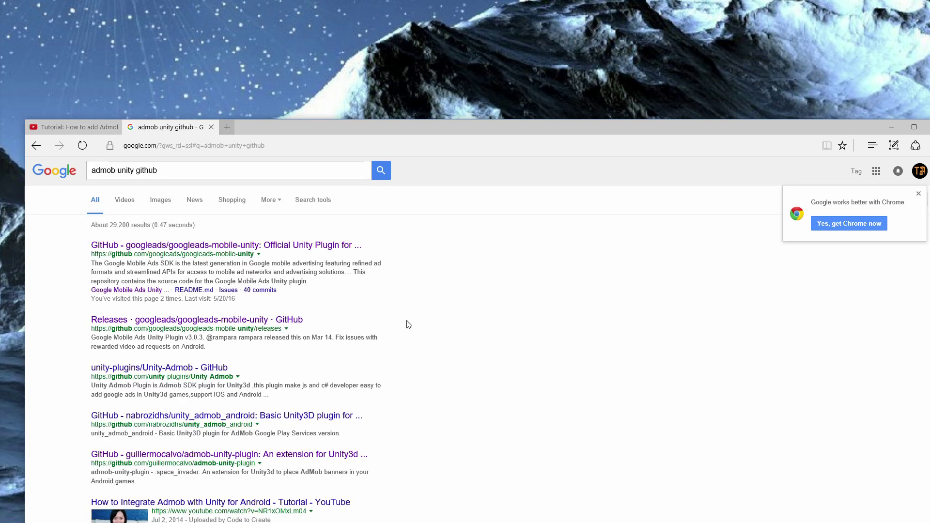
{"action": "left_click", "coordinate": [276, 246]}
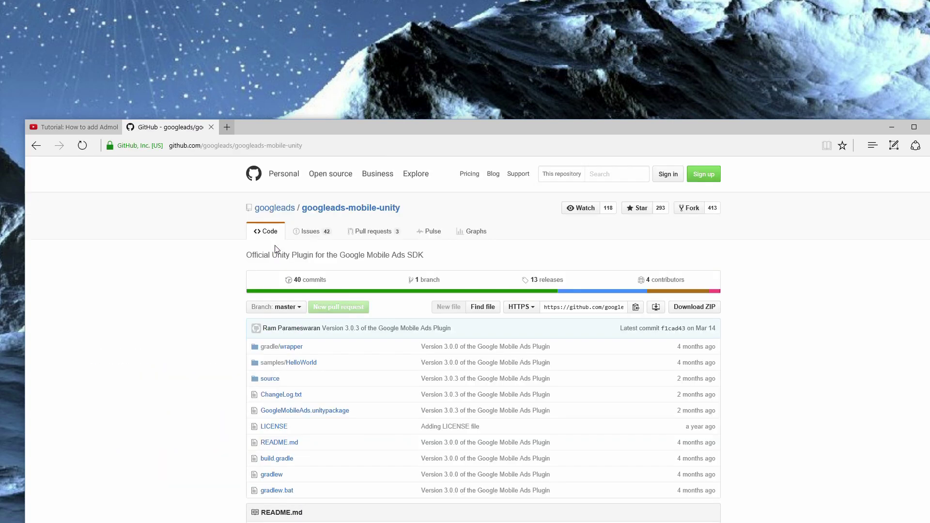
- Open the repository's releases page listing Google Mobile Ads Unity Plugin v3.0.3
{"action": "scroll", "coordinate": [276, 249], "scroll_direction": "down", "scroll_amount": 6}
{"action": "left_click", "coordinate": [342, 402]}
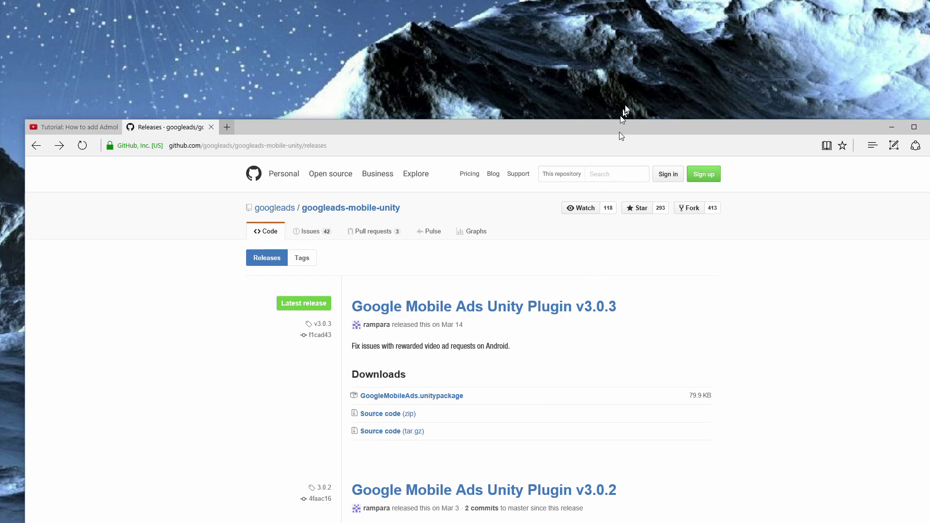
{"action": "left_click_drag", "start_coordinate": [625, 132], "coordinate": [542, 39]}
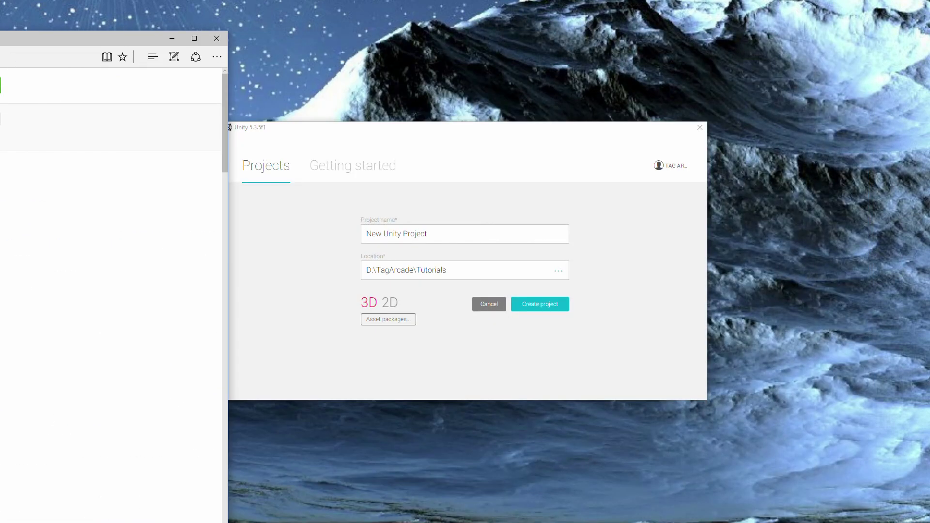
- Replace the default 'New Unity Project' name with 'Admob 3.0.3'
{"action": "left_click", "coordinate": [497, 234]}
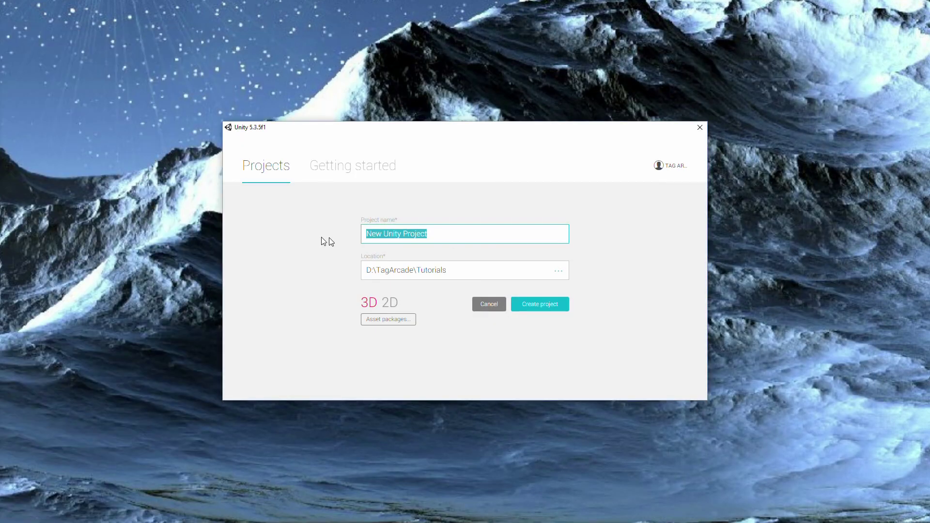
{"action": "type", "text": "Adm"}
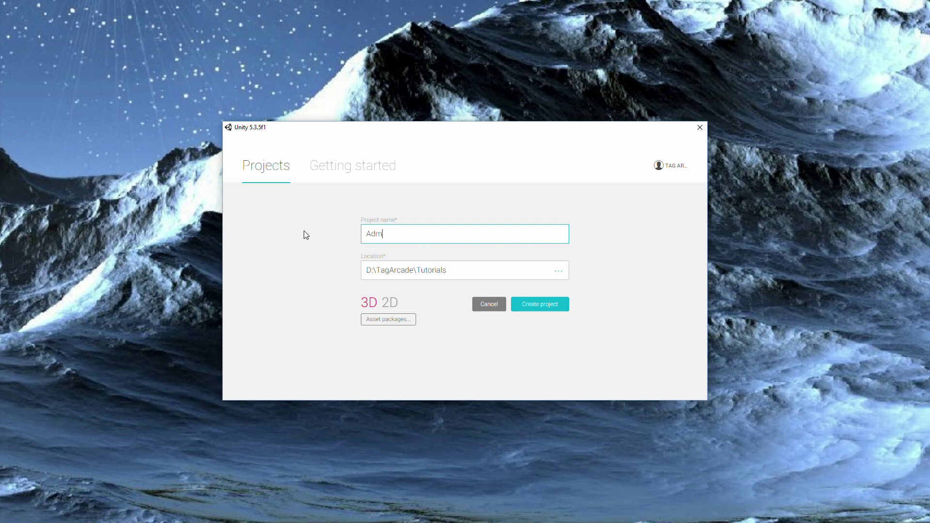
{"action": "type", "text": "ob 3.0.3"}
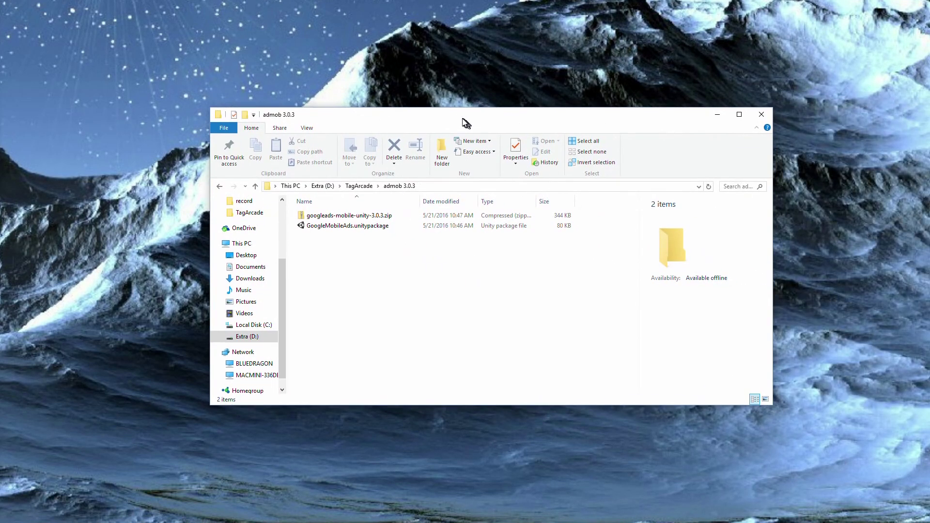
- Copy GoogleMobileAdsDemoScript.cs from the zip's samples > HelloWorld > Assets folder
{"action": "double_click", "coordinate": [324, 218]}
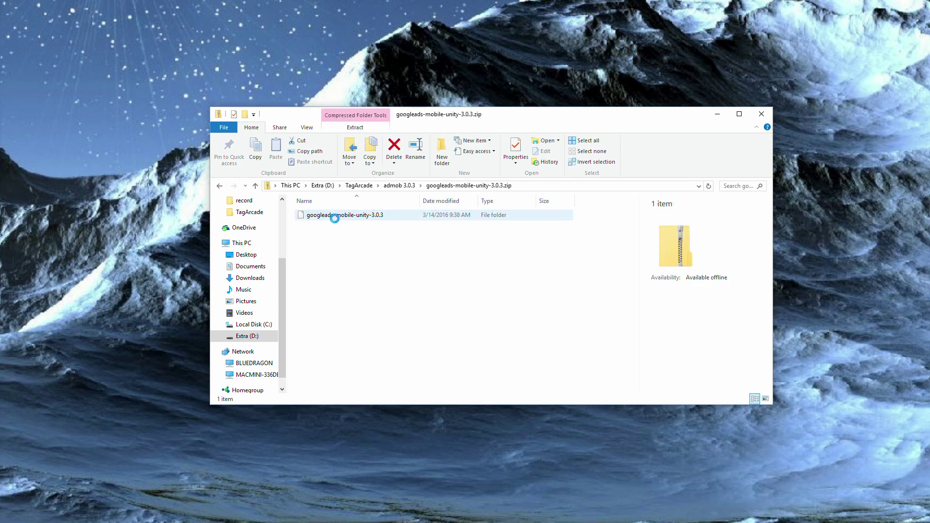
{"action": "double_click", "coordinate": [335, 216]}
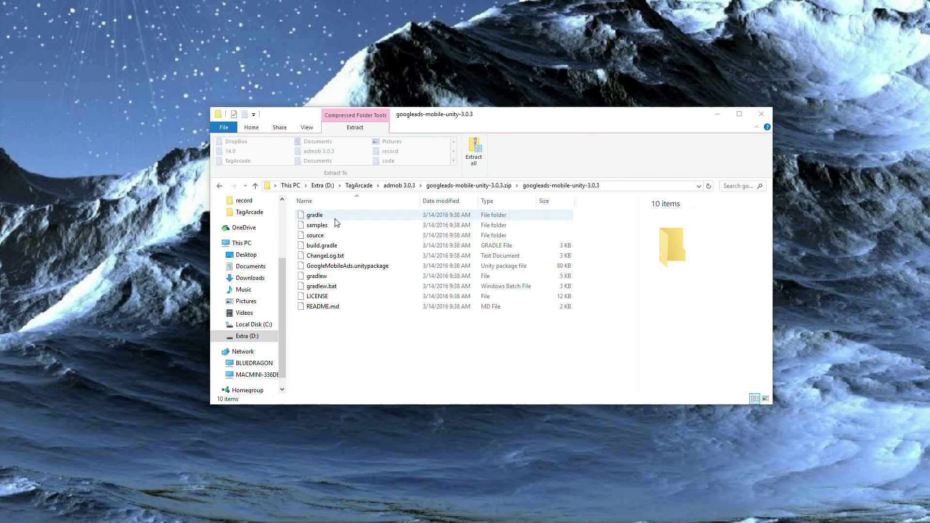
{"action": "double_click", "coordinate": [333, 226]}
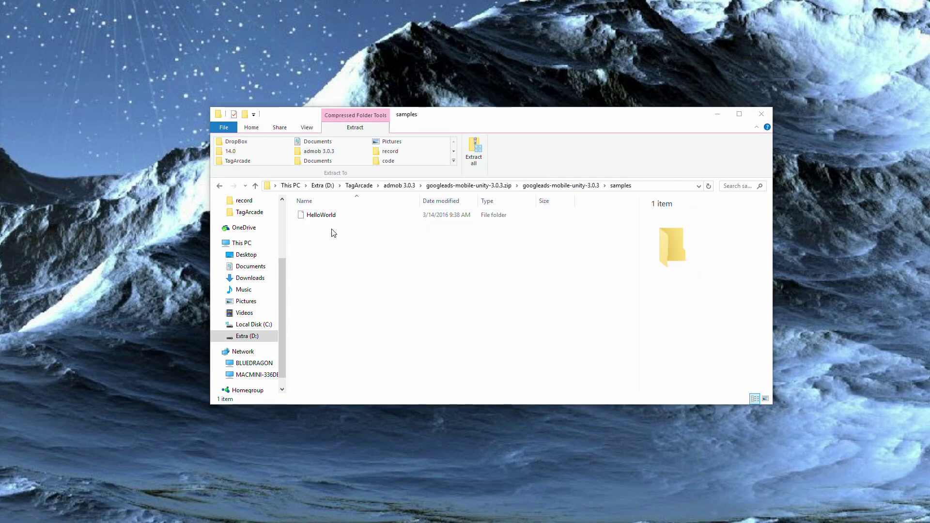
{"action": "double_click", "coordinate": [331, 216]}
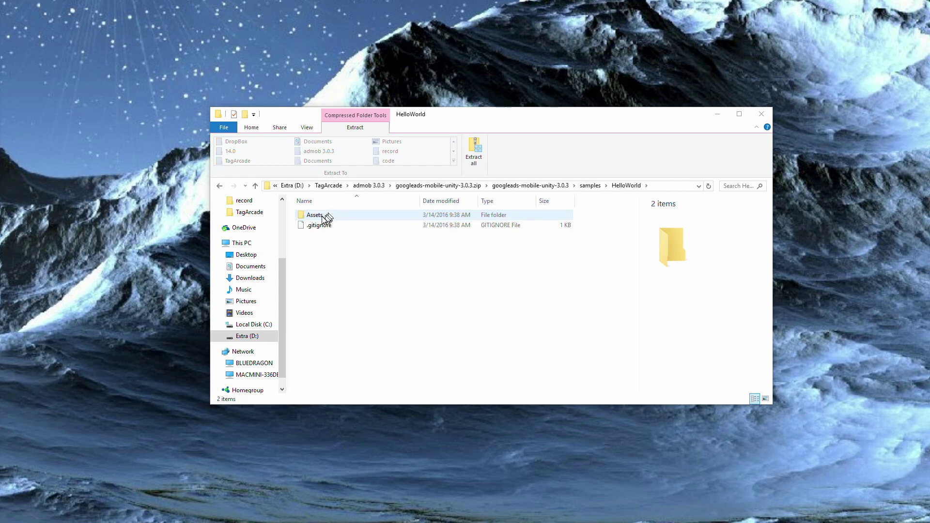
{"action": "double_click", "coordinate": [320, 217]}
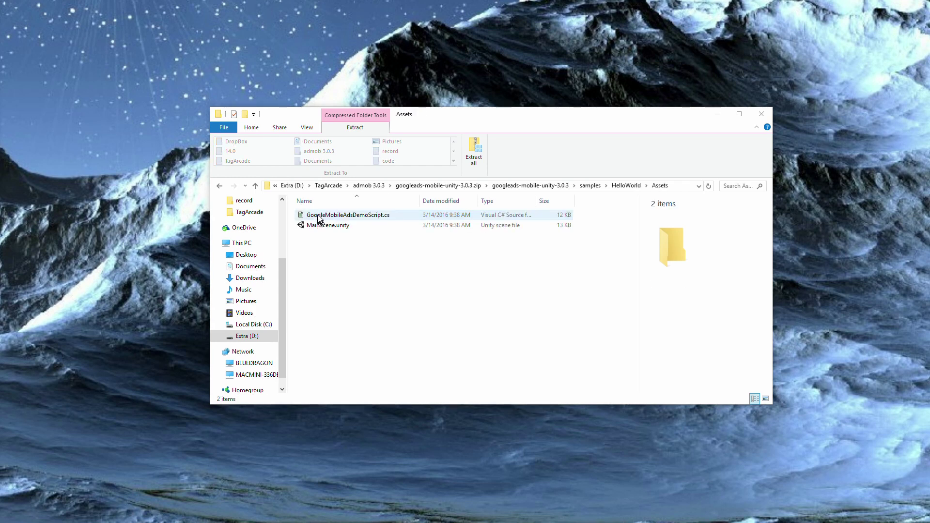
{"action": "left_click", "coordinate": [318, 218]}
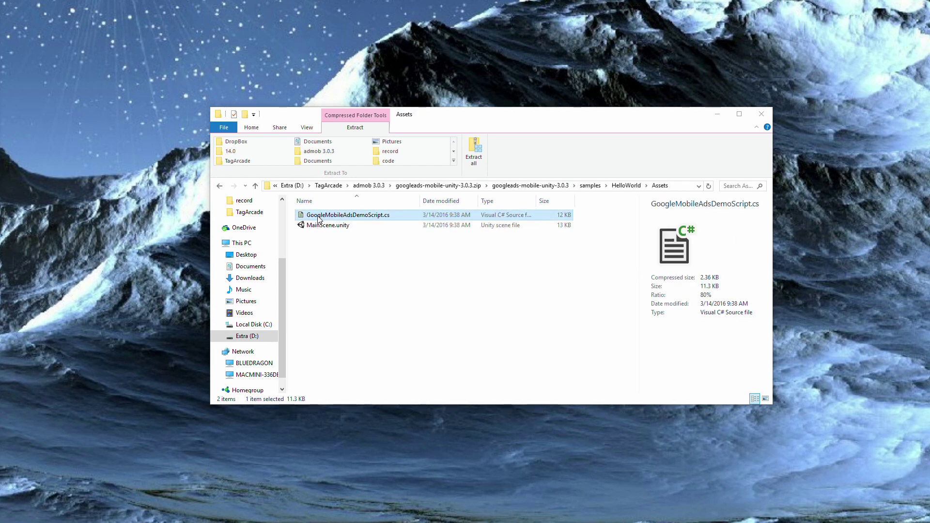
{"action": "right_click", "coordinate": [318, 218]}
{"action": "left_click", "coordinate": [344, 250]}
- Paste the demo script into the Admob 3.0.3 project's empty Assets folder
{"action": "left_click_drag", "start_coordinate": [925, 161], "coordinate": [368, 160]}
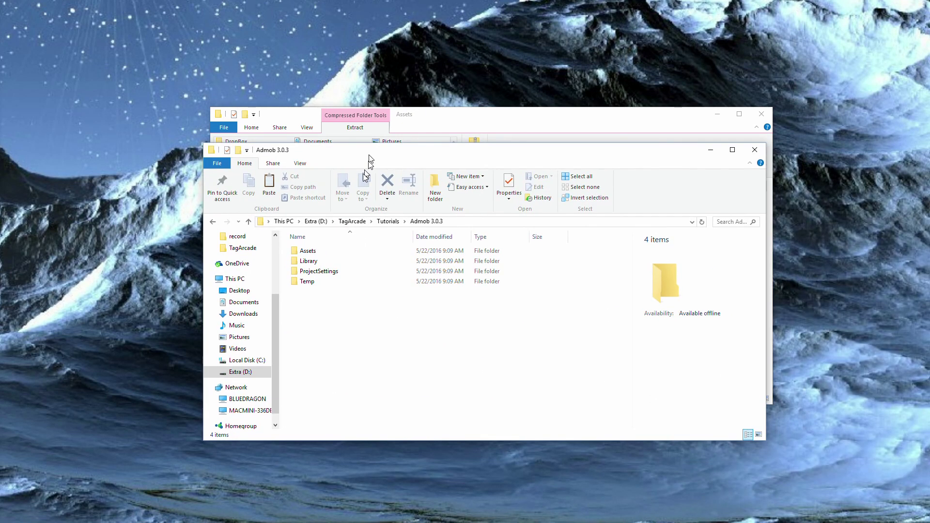
{"action": "double_click", "coordinate": [314, 251]}
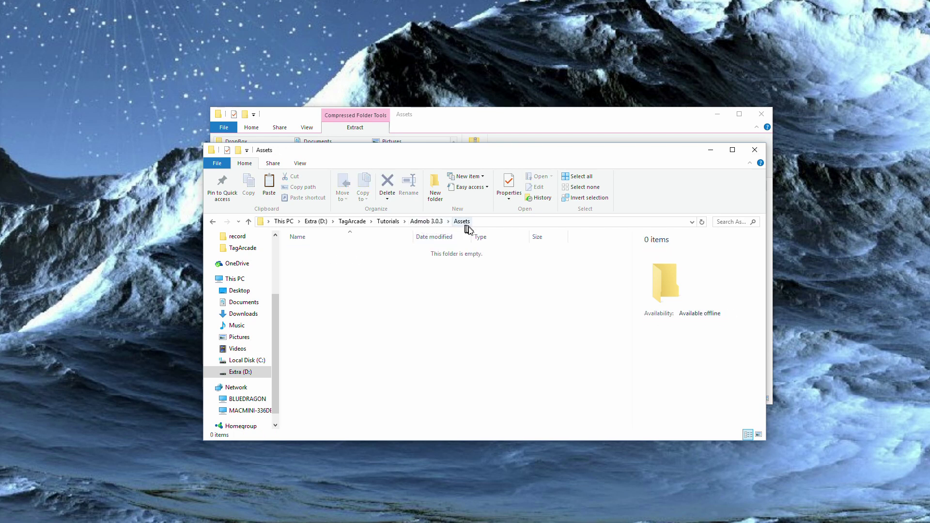
{"action": "right_click", "coordinate": [420, 315]}
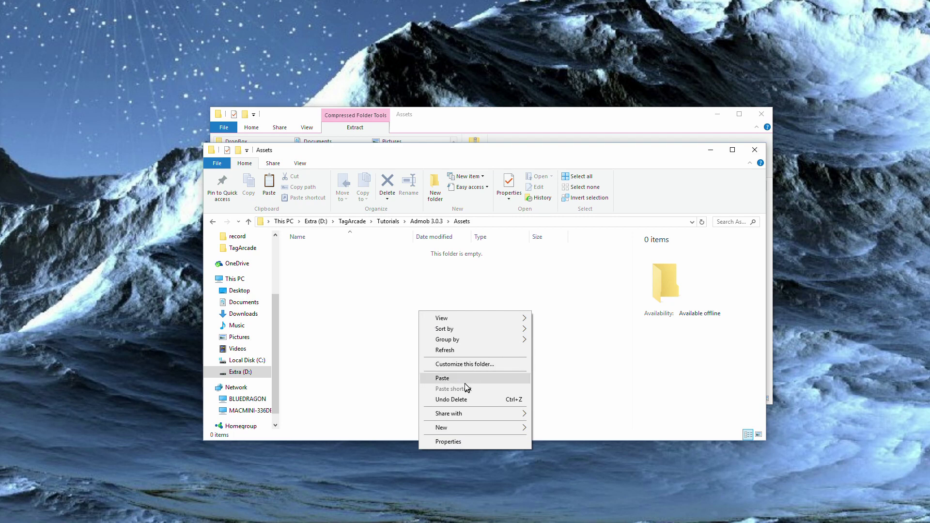
{"action": "left_click", "coordinate": [464, 383]}
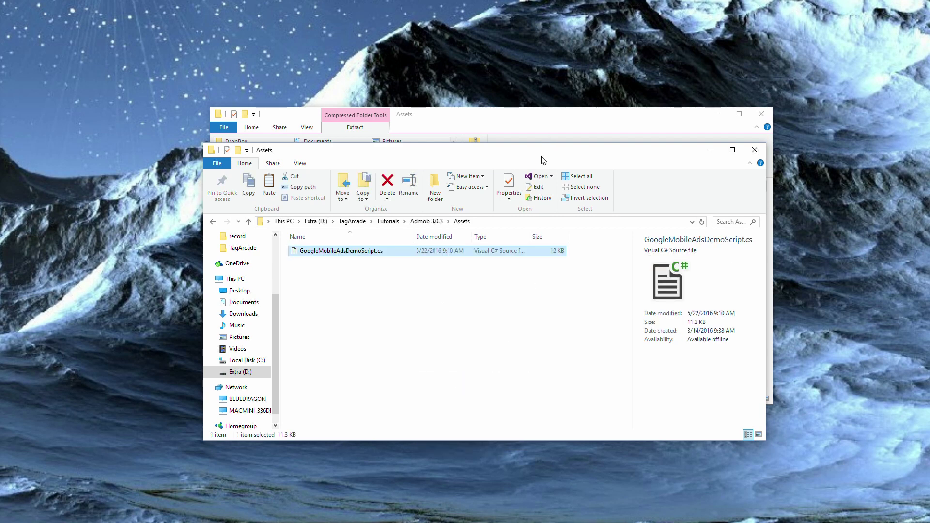
{"action": "left_click_drag", "start_coordinate": [541, 156], "coordinate": [929, 203]}
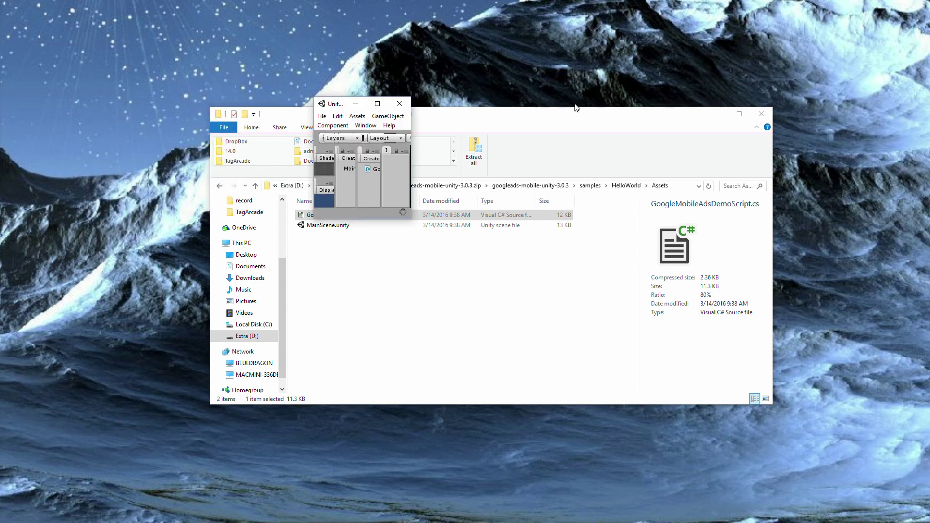
- Maximize the Unity editor, switch to the 2 by 3 layout and select GoogleMobileAdsDemoScript
{"action": "left_click", "coordinate": [378, 104]}
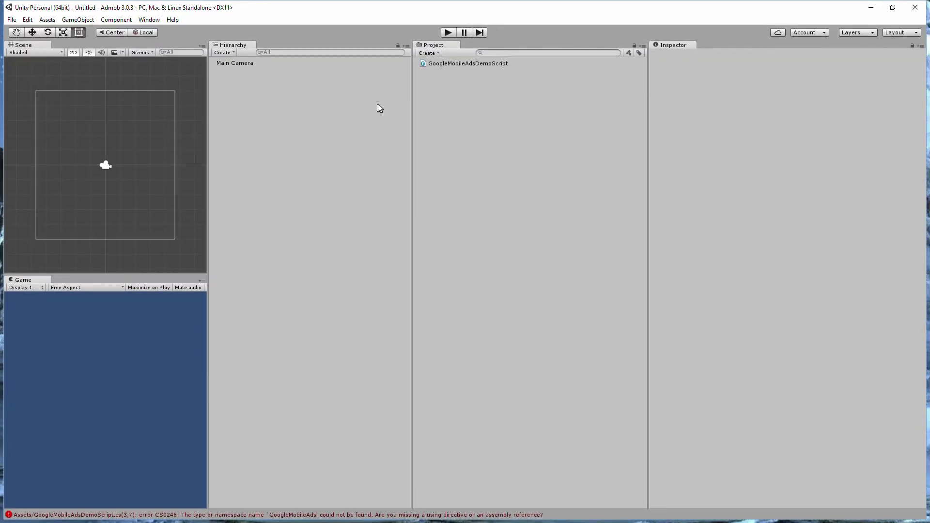
{"action": "left_click", "coordinate": [902, 32]}
{"action": "left_click", "coordinate": [886, 42]}
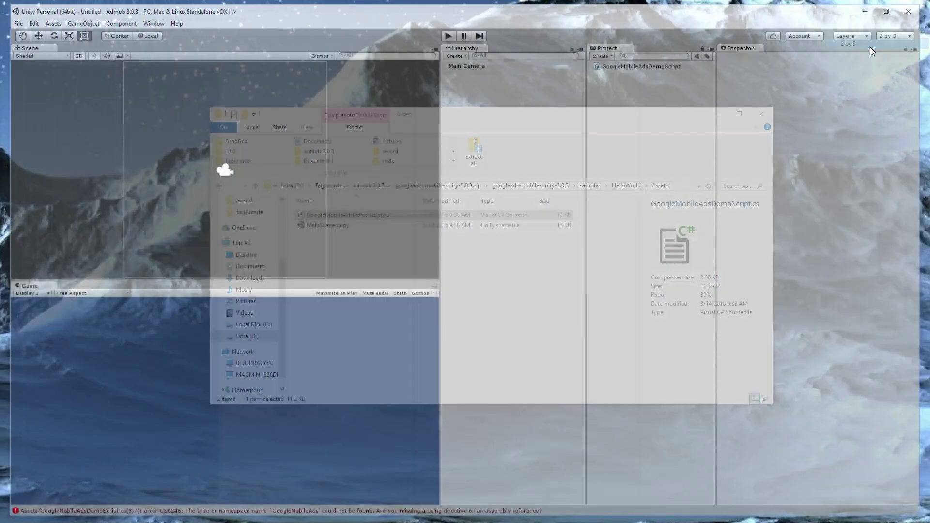
{"action": "left_click", "coordinate": [645, 64]}
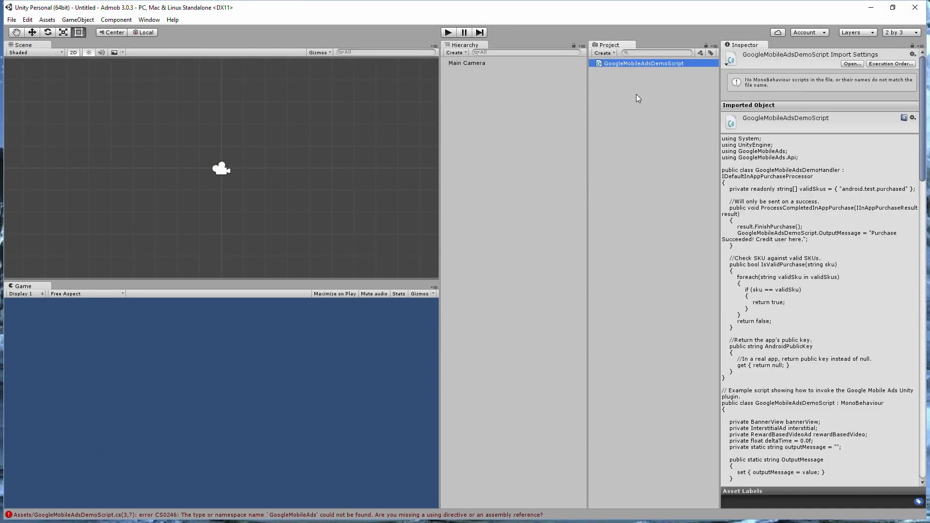
- Import all of GoogleMobileAds.unitypackage from D:\TagArcade\admob 3.0.3 as a custom package
{"action": "left_click", "coordinate": [43, 21]}
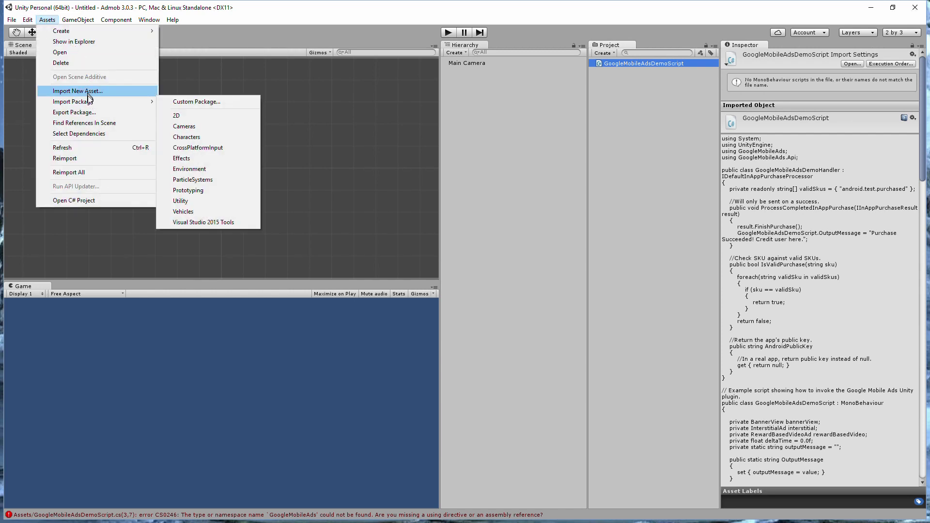
{"action": "mouse_move", "coordinate": [90, 103]}
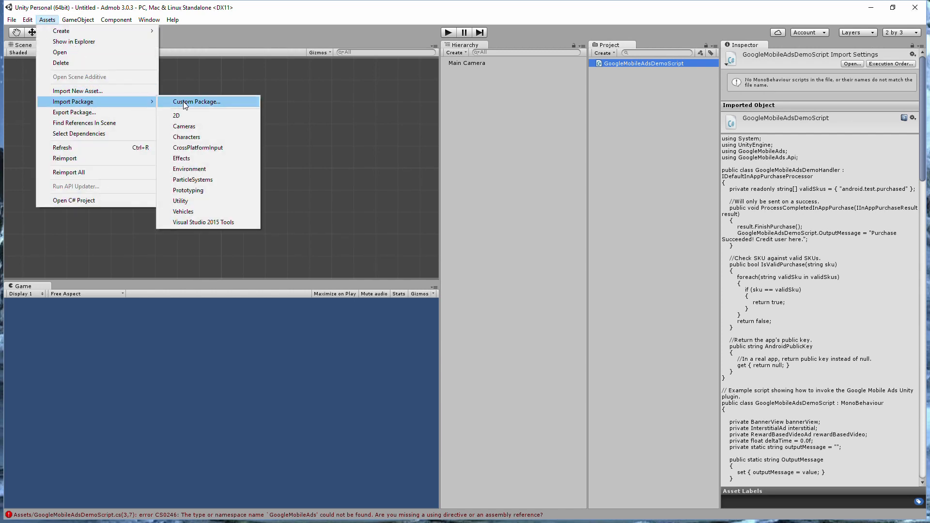
{"action": "left_click", "coordinate": [184, 104]}
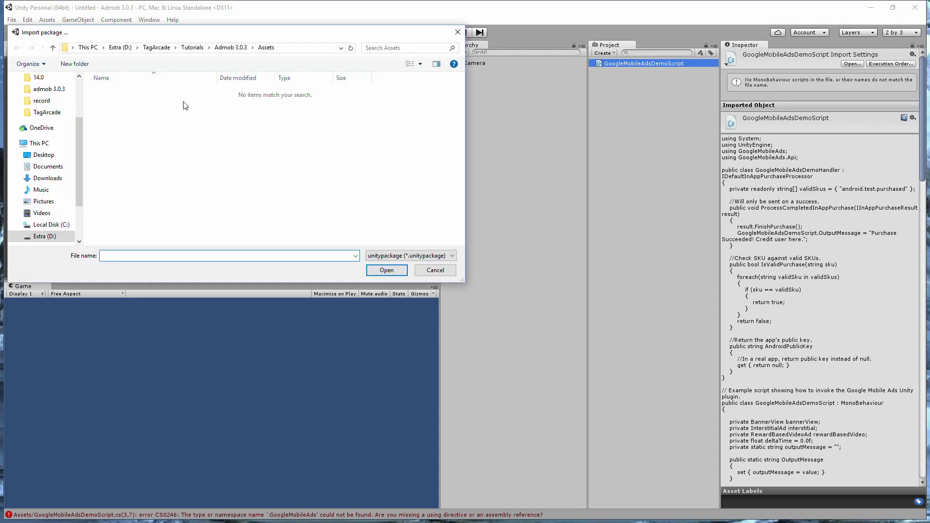
{"action": "left_click", "coordinate": [162, 50]}
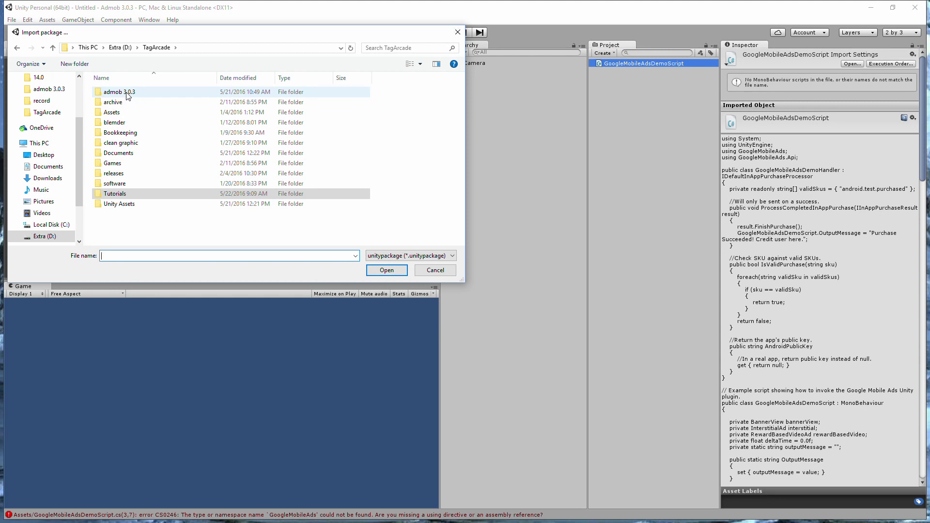
{"action": "double_click", "coordinate": [128, 94]}
{"action": "left_click", "coordinate": [128, 94]}
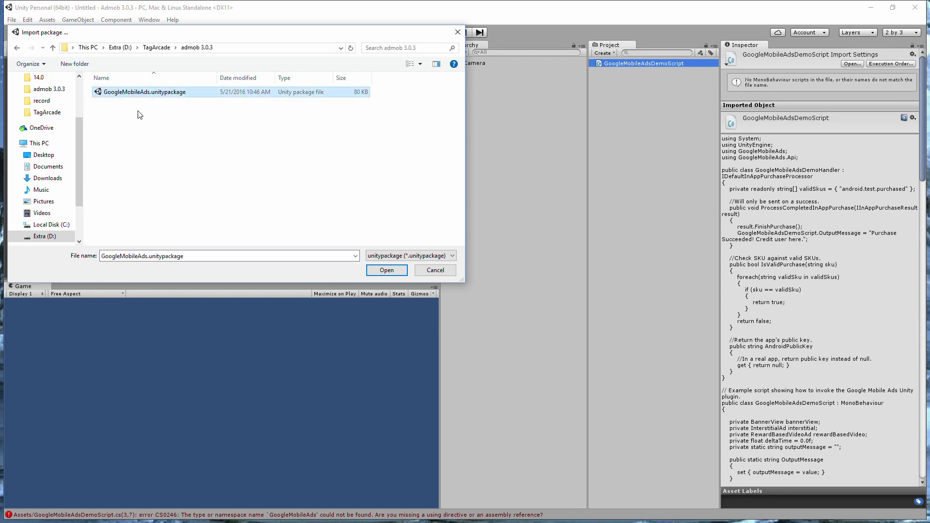
{"action": "left_click", "coordinate": [387, 270]}
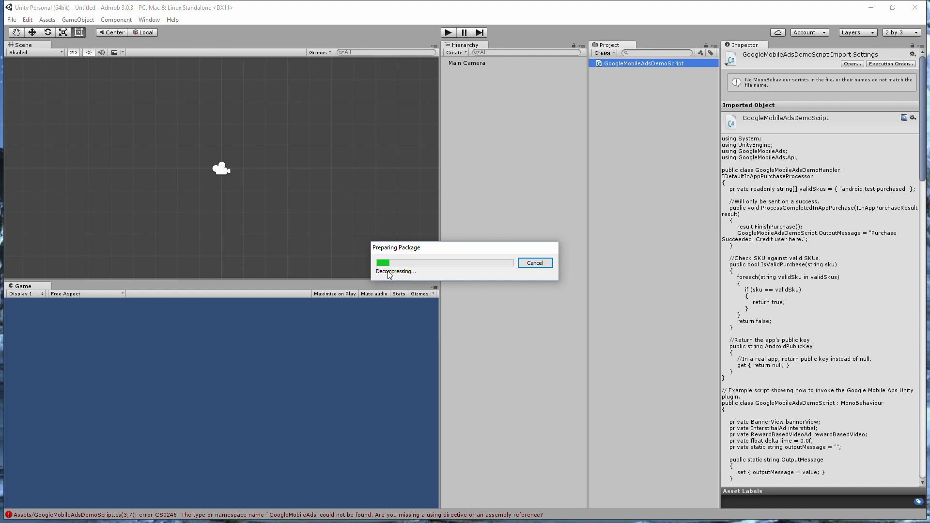
{"action": "left_click", "coordinate": [350, 288]}
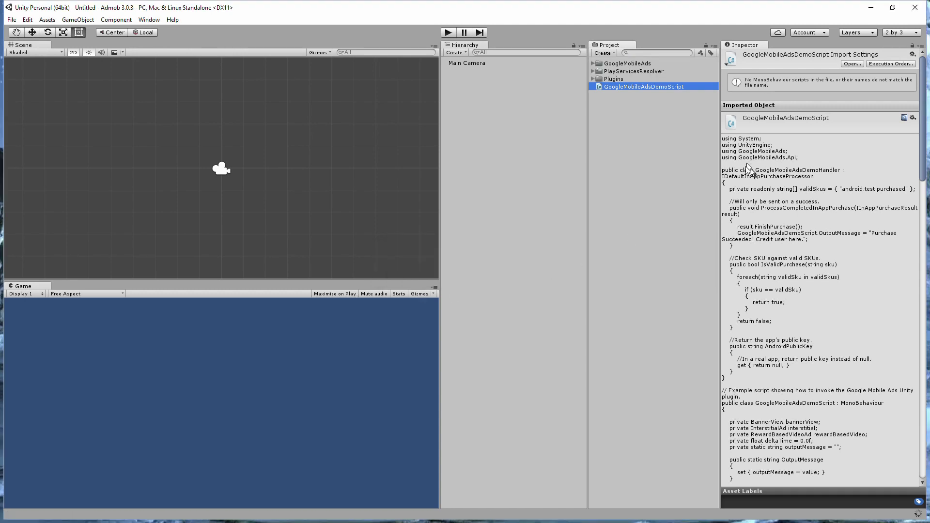
- Open GoogleMobileAdsDemoScript in Visual Studio and place the AdMob dashboard window over Unity
{"action": "double_click", "coordinate": [630, 90]}
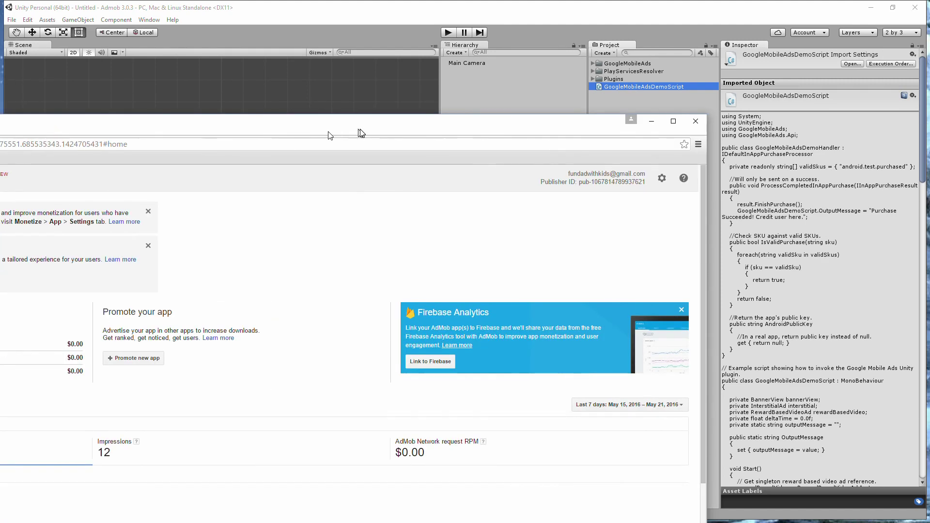
{"action": "left_click_drag", "start_coordinate": [359, 131], "coordinate": [688, 50]}
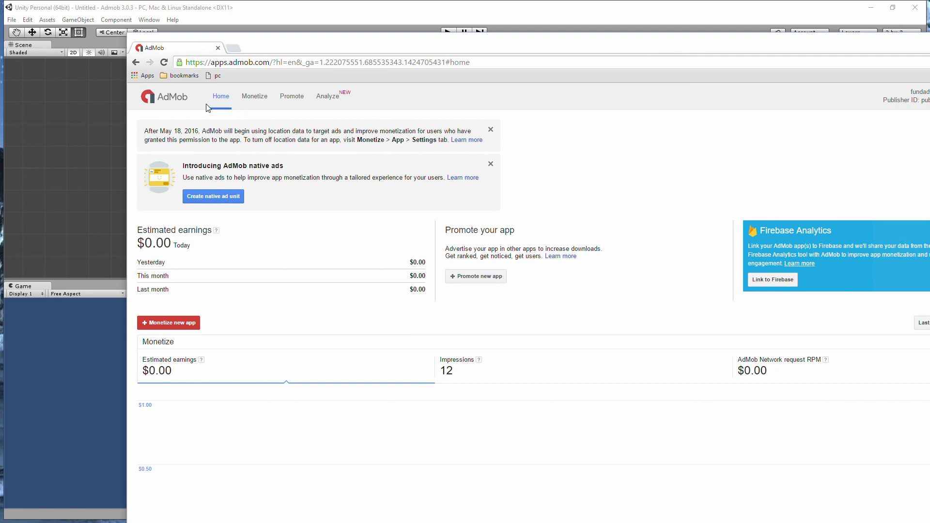
- Show the Android-Test app's ad units under Monetize and select the Banner ad unit ID
{"action": "left_click", "coordinate": [251, 99]}
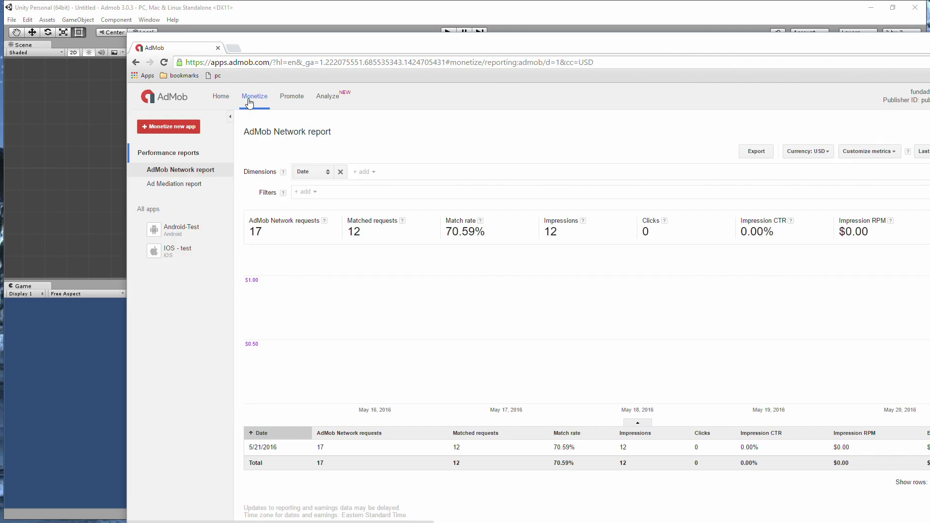
{"action": "left_click", "coordinate": [175, 234]}
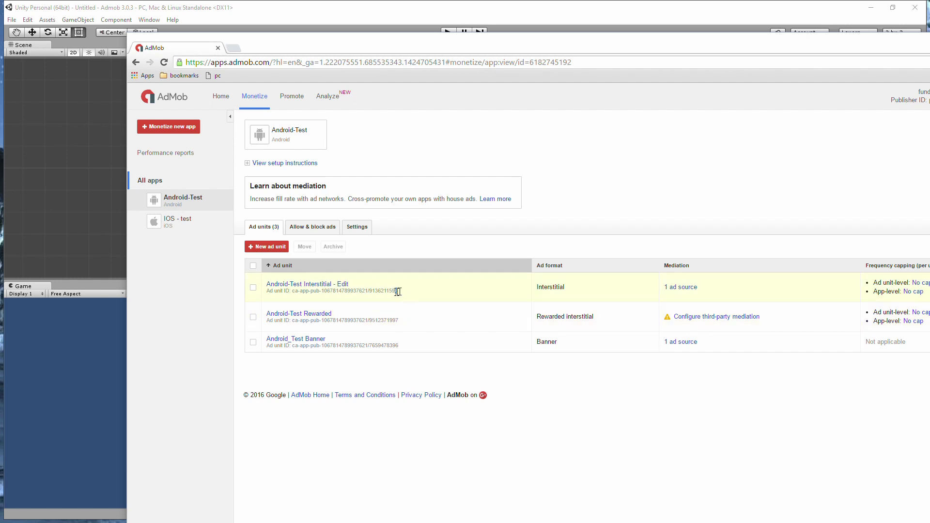
{"action": "left_click_drag", "start_coordinate": [398, 291], "coordinate": [295, 291]}
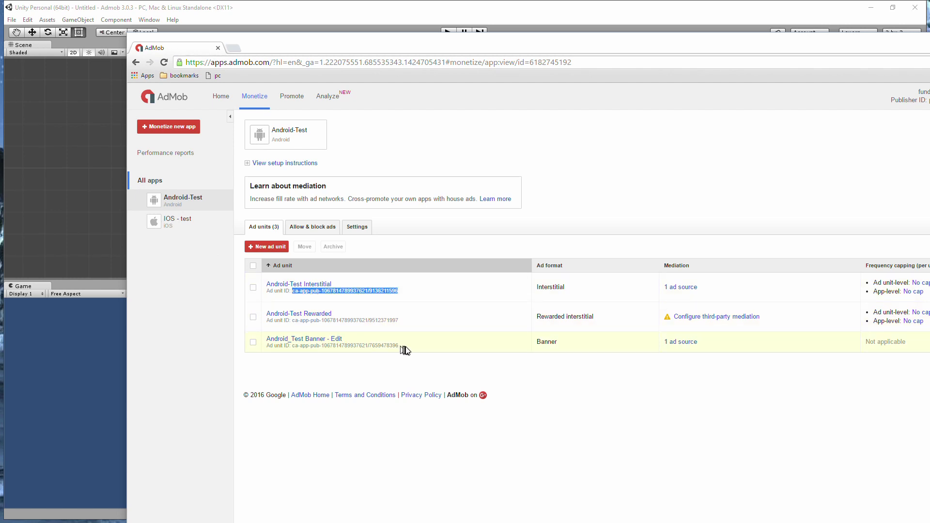
{"action": "mouse_move", "coordinate": [399, 346]}
{"action": "left_mouse_down"}
{"action": "mouse_move", "coordinate": [295, 347]}
{"action": "mouse_move", "coordinate": [398, 346]}
{"action": "left_mouse_up"}
{"action": "key", "text": "ctrl+c"}
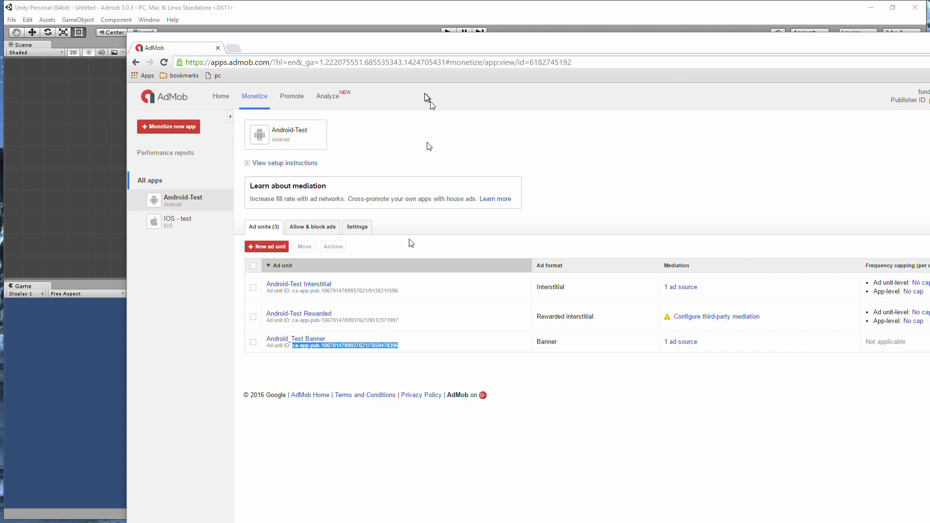
- Paste the copied banner ad unit ID over INSERT_ANDROID_BANNER_AD_UNIT_ID_HERE in the script
{"action": "key", "text": "alt+Tab"}
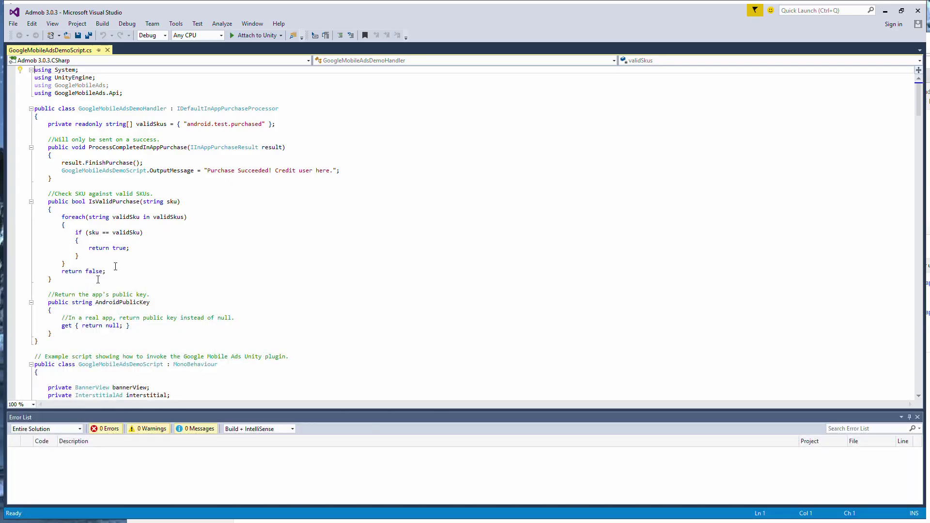
{"action": "scroll", "coordinate": [103, 259], "scroll_direction": "down", "scroll_amount": 4}
{"action": "scroll", "coordinate": [102, 259], "scroll_direction": "down", "scroll_amount": 20}
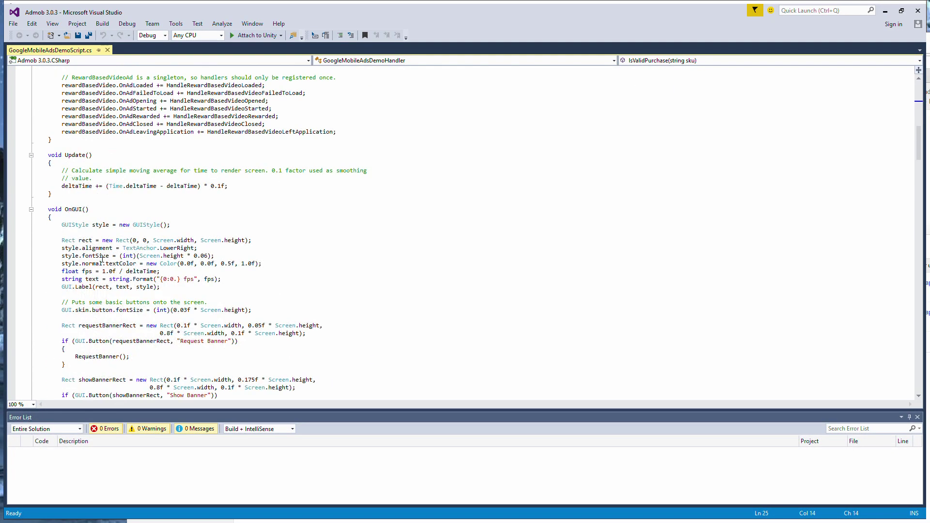
{"action": "scroll", "coordinate": [102, 259], "scroll_direction": "down", "scroll_amount": 4}
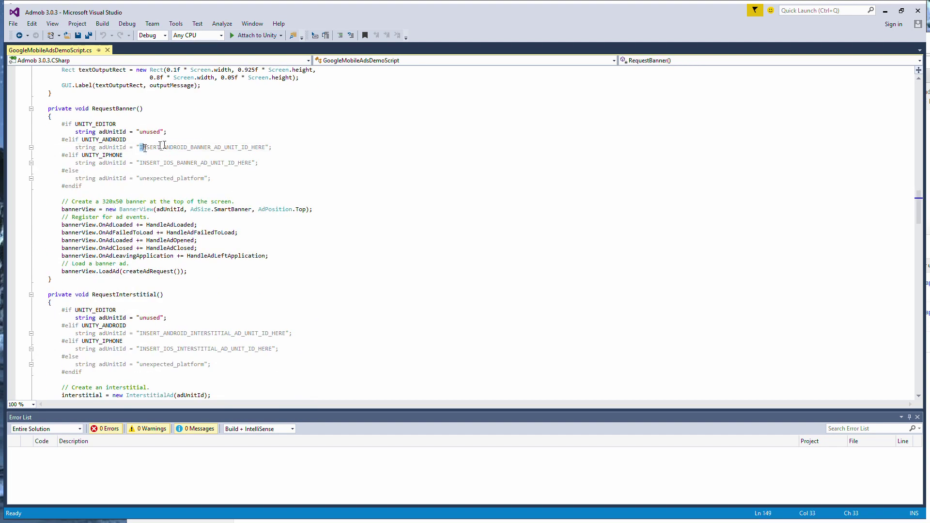
{"action": "left_click_drag", "start_coordinate": [140, 148], "coordinate": [265, 147]}
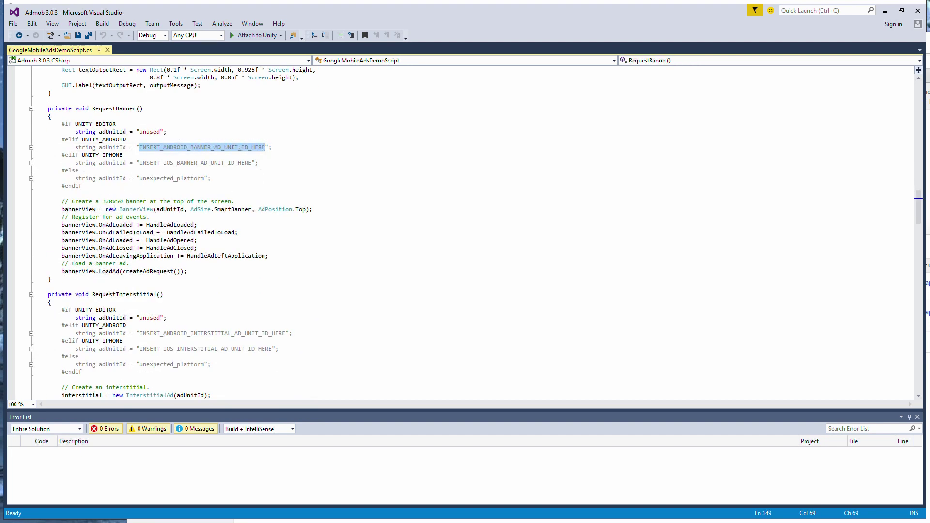
{"action": "key", "text": "ctrl+v"}
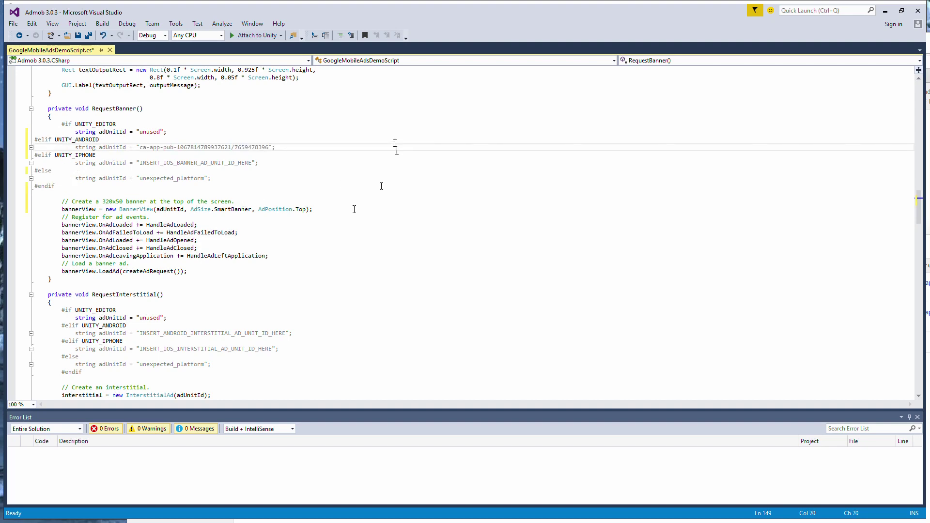
{"action": "scroll", "coordinate": [465, 232], "scroll_direction": "down", "scroll_amount": 3}
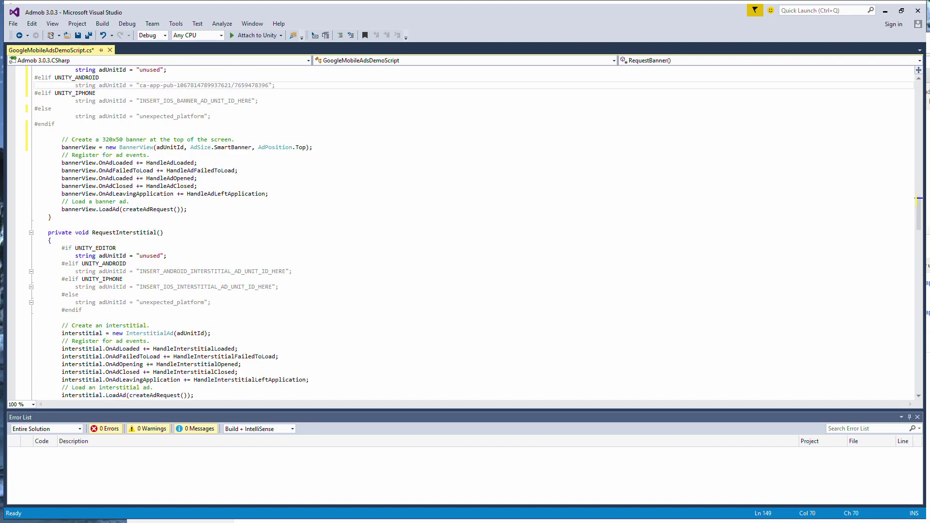
- Copy the Interstitial ad unit ID from AdMob and paste it over INSERT_ANDROID_INTERSTITIAL_AD_UNIT_ID_HERE
{"action": "left_click", "coordinate": [885, 10]}
{"action": "triple_click", "coordinate": [402, 290]}
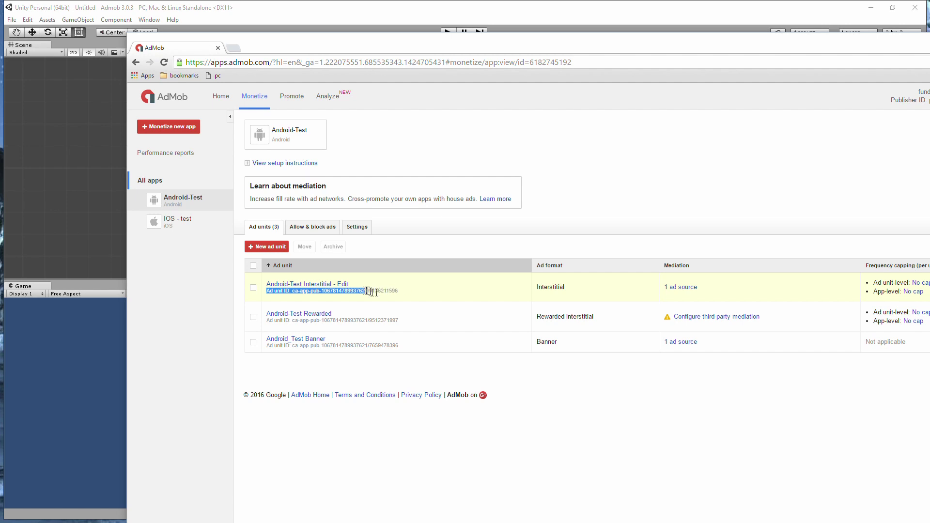
{"action": "left_click", "coordinate": [402, 294]}
{"action": "left_click_drag", "start_coordinate": [399, 291], "coordinate": [294, 291]}
{"action": "key", "text": "alt+Tab"}
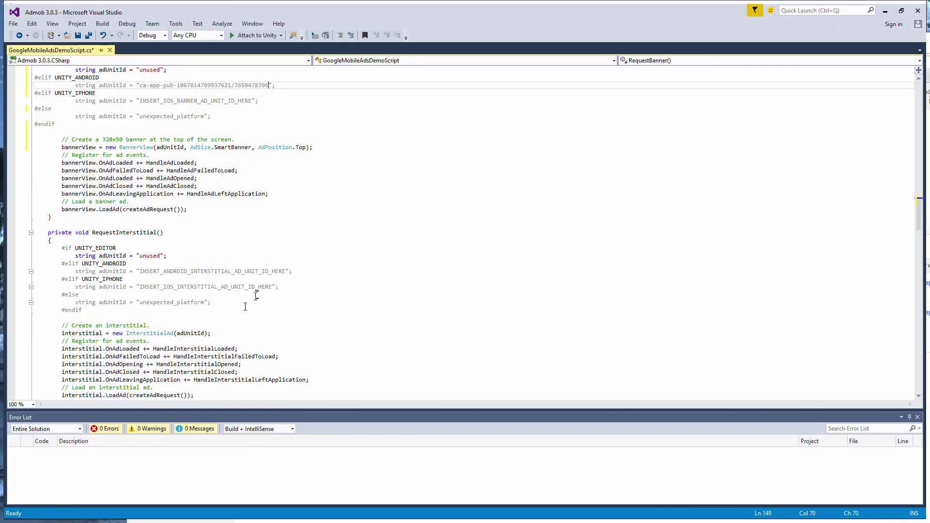
{"action": "left_click_drag", "start_coordinate": [286, 270], "coordinate": [139, 271]}
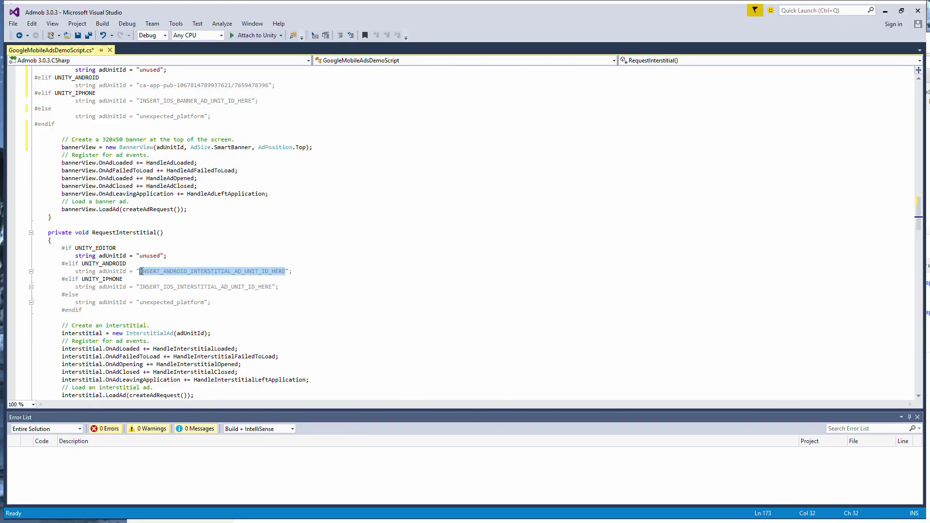
{"action": "key", "text": "ctrl+v"}
- Scroll down and select the RequestRewardBasedVideo method name in the script
{"action": "scroll", "coordinate": [444, 277], "scroll_direction": "down", "scroll_amount": 8}
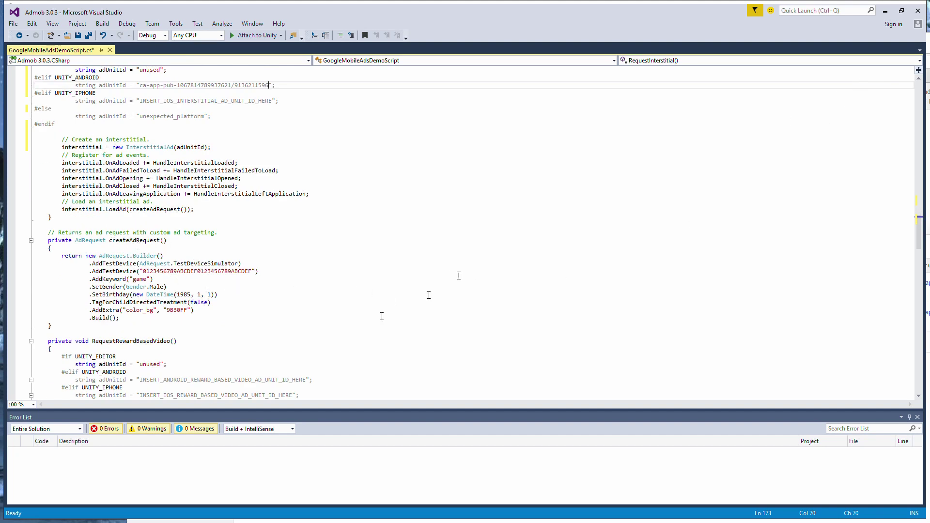
{"action": "left_click_drag", "start_coordinate": [91, 341], "coordinate": [173, 342]}
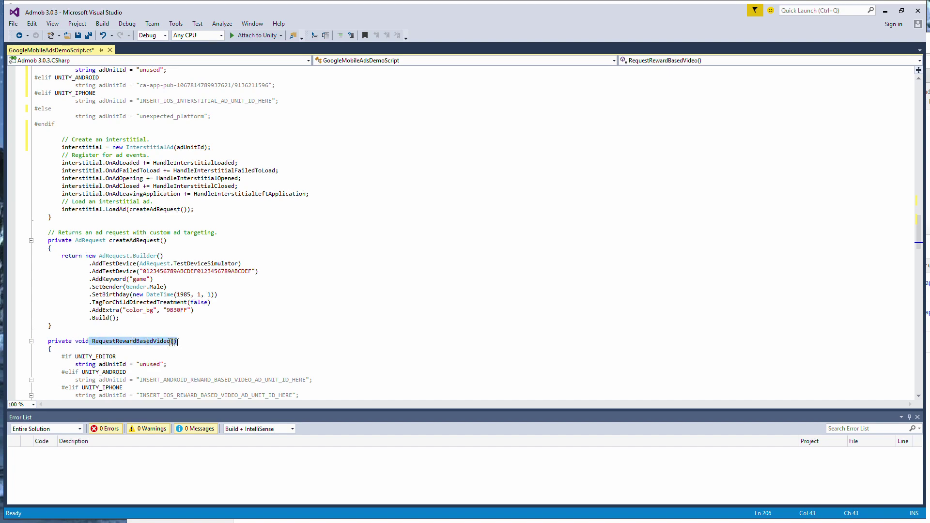
{"action": "scroll", "coordinate": [145, 356], "scroll_direction": "down", "scroll_amount": 2}
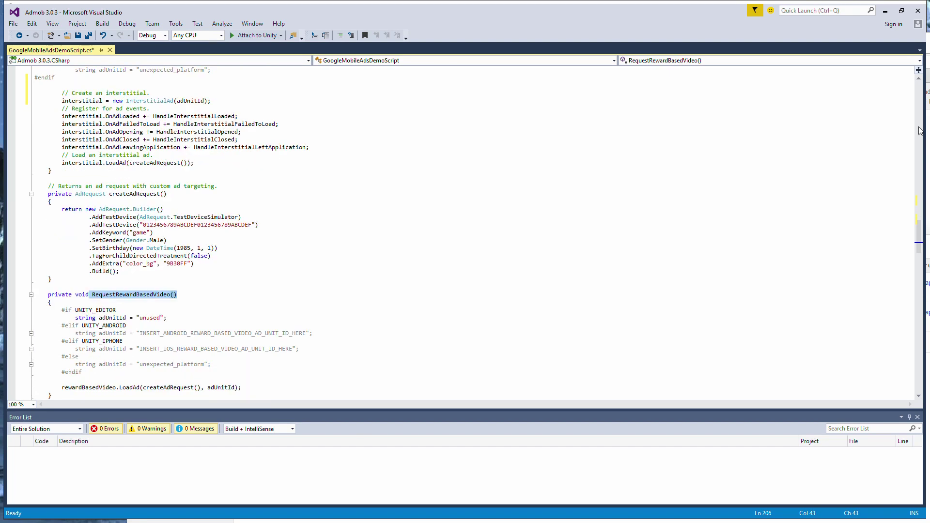
{"action": "left_click", "coordinate": [884, 10]}
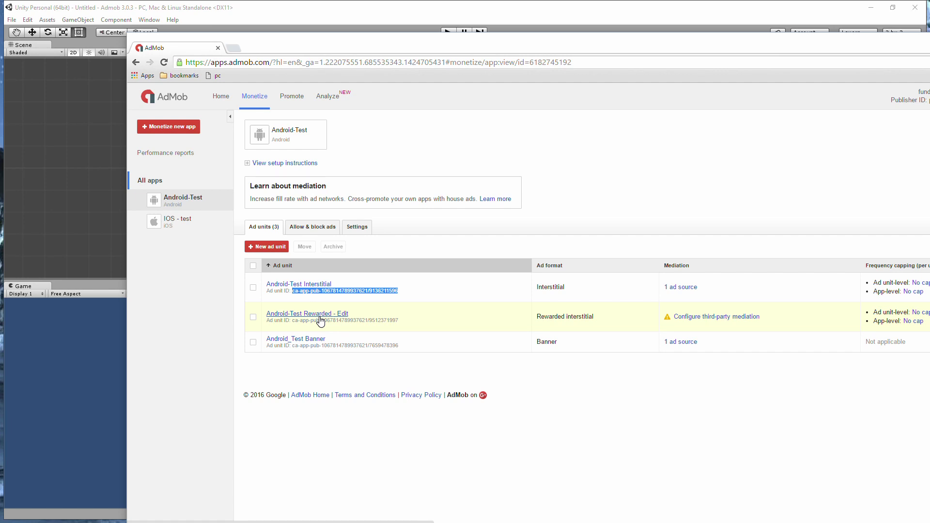
{"action": "left_click", "coordinate": [269, 247]}
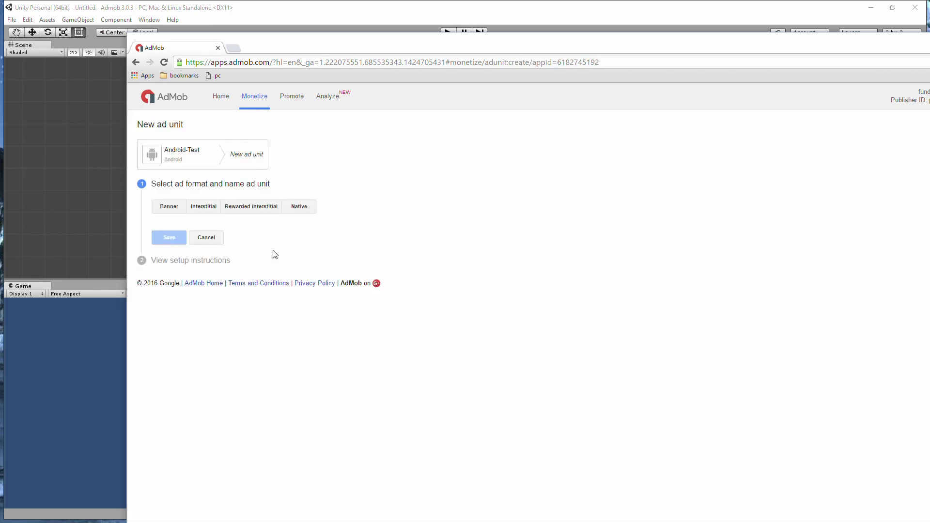
{"action": "left_click", "coordinate": [242, 209]}
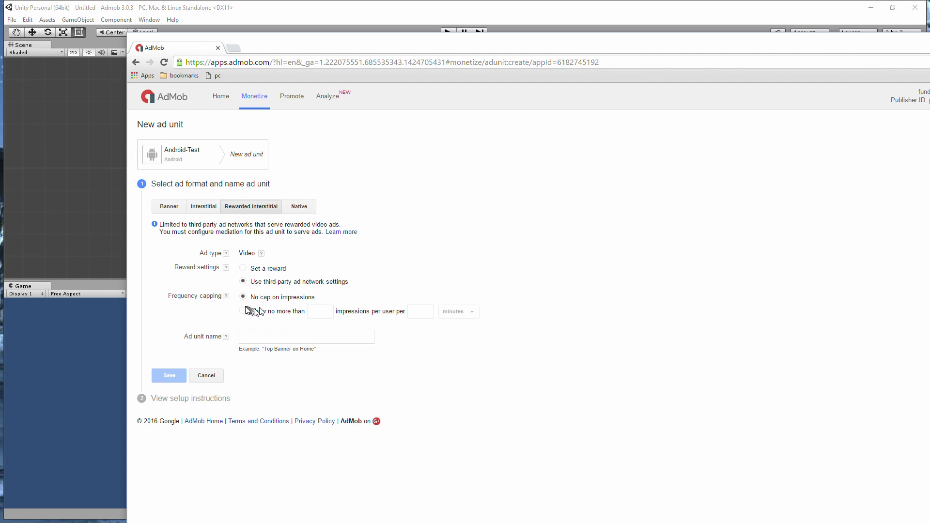
{"action": "left_click", "coordinate": [267, 341]}
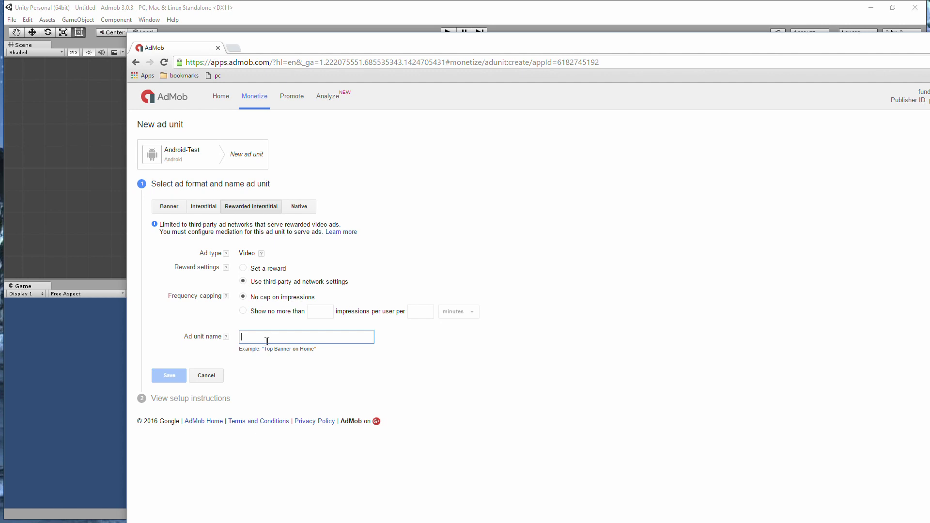
{"action": "left_click", "coordinate": [205, 374]}
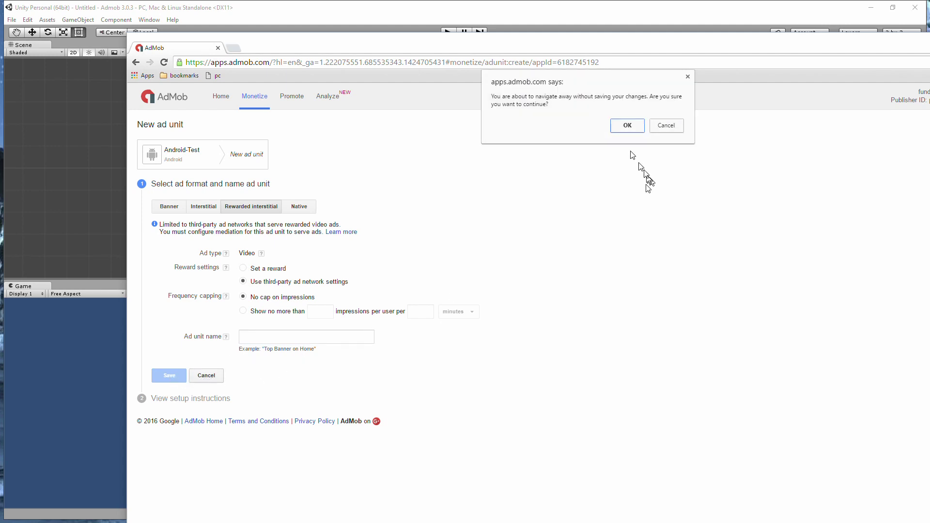
{"action": "left_click", "coordinate": [630, 127]}
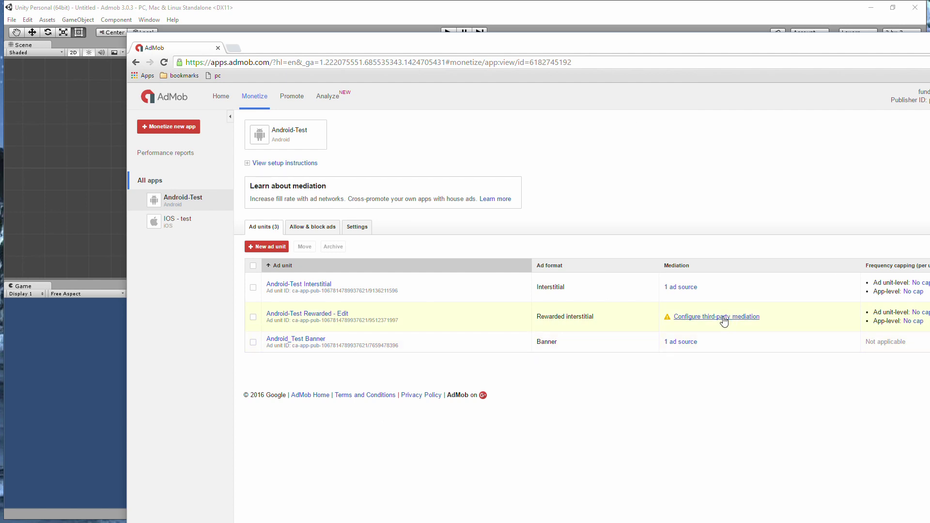
- Add Unity Ads as a mediation network for the Rewarded interstitial unit, then go back to the ad units
{"action": "left_click", "coordinate": [687, 320]}
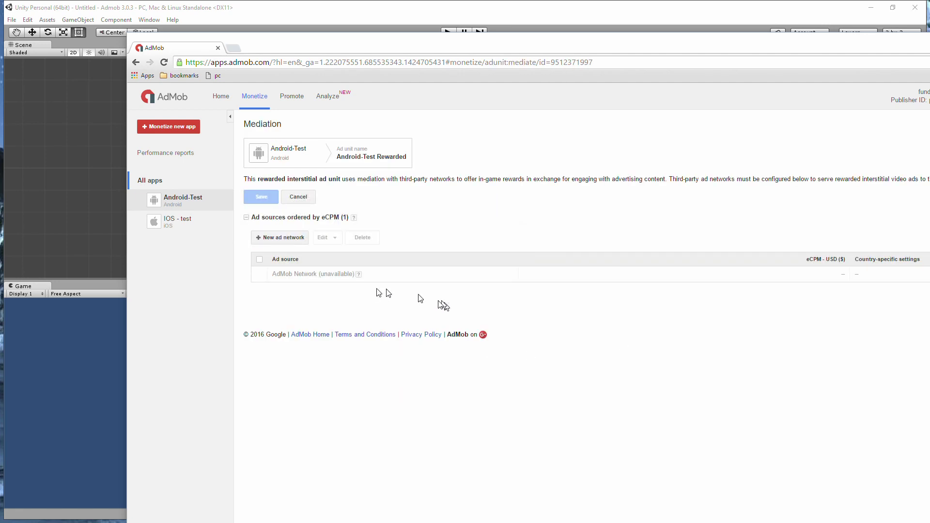
{"action": "left_click", "coordinate": [279, 243]}
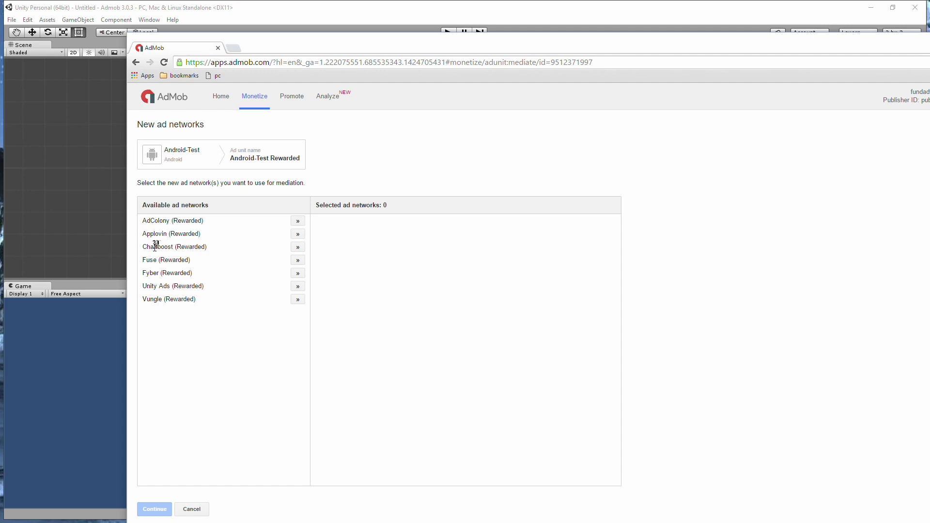
{"action": "left_click", "coordinate": [298, 286]}
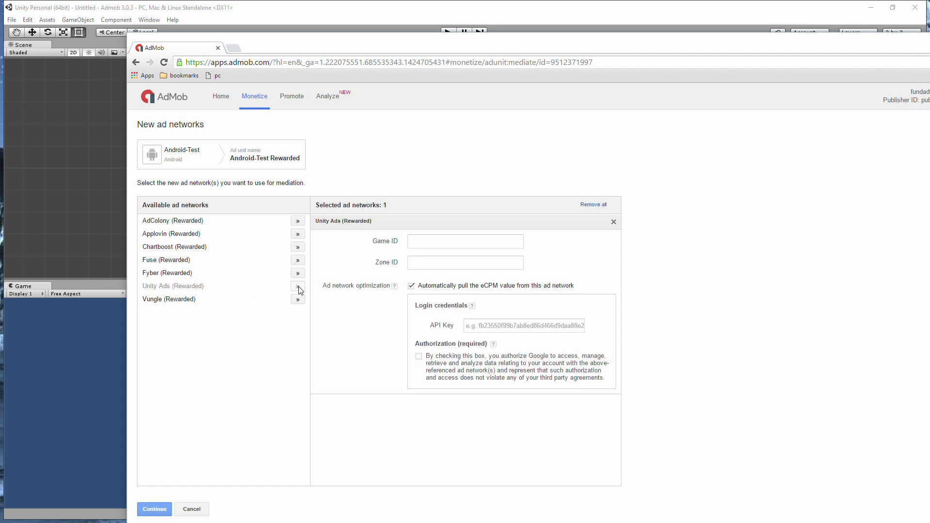
{"action": "left_click", "coordinate": [450, 242]}
{"action": "left_click", "coordinate": [448, 257]}
{"action": "scroll", "coordinate": [440, 329], "scroll_direction": "down", "scroll_amount": 1}
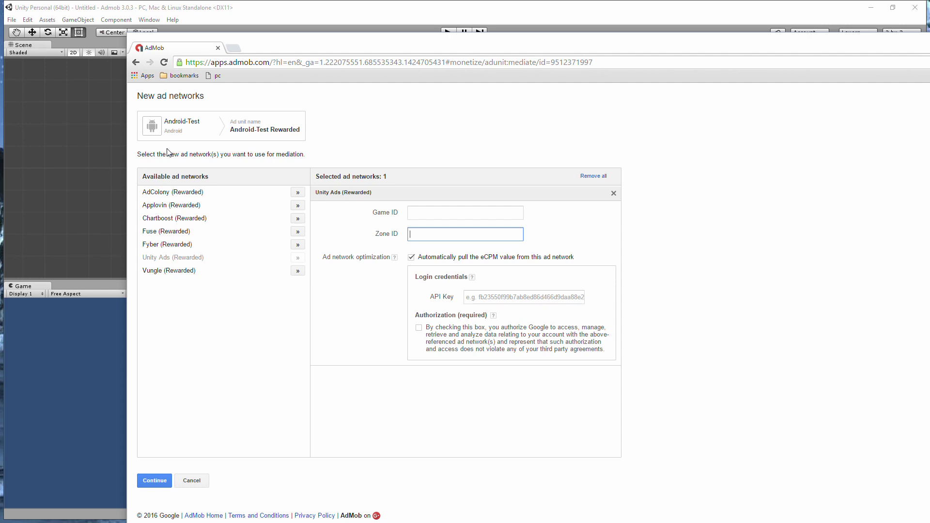
{"action": "left_click", "coordinate": [135, 63]}
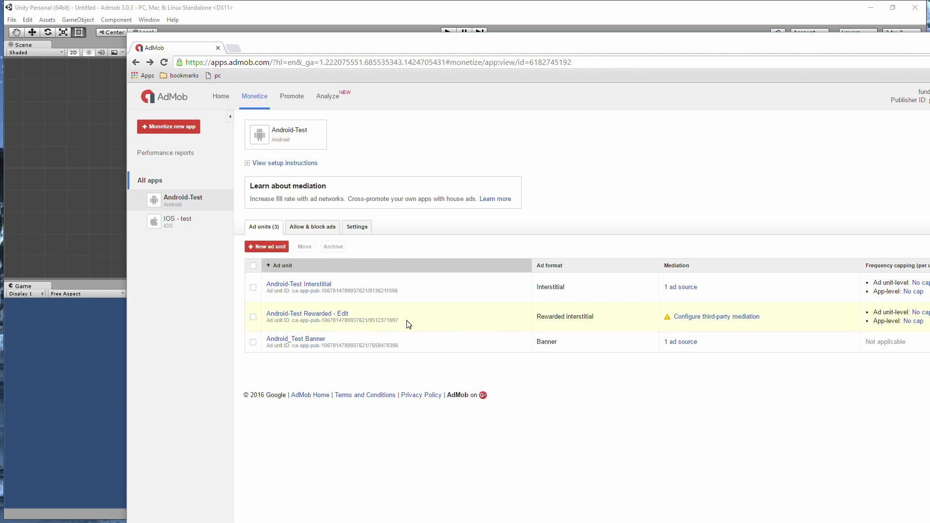
- Replace the Android rewarded-video placeholder ad unit ID with AdMob's Rewarded test ID and save the script
{"action": "left_click_drag", "start_coordinate": [404, 320], "coordinate": [292, 321]}
{"action": "key", "text": "ctrl+c"}
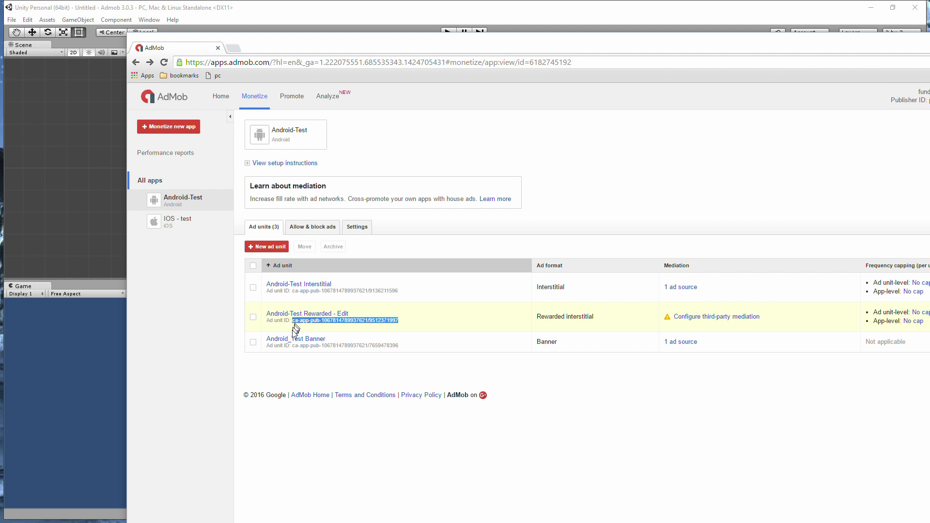
{"action": "left_click", "coordinate": [620, 18]}
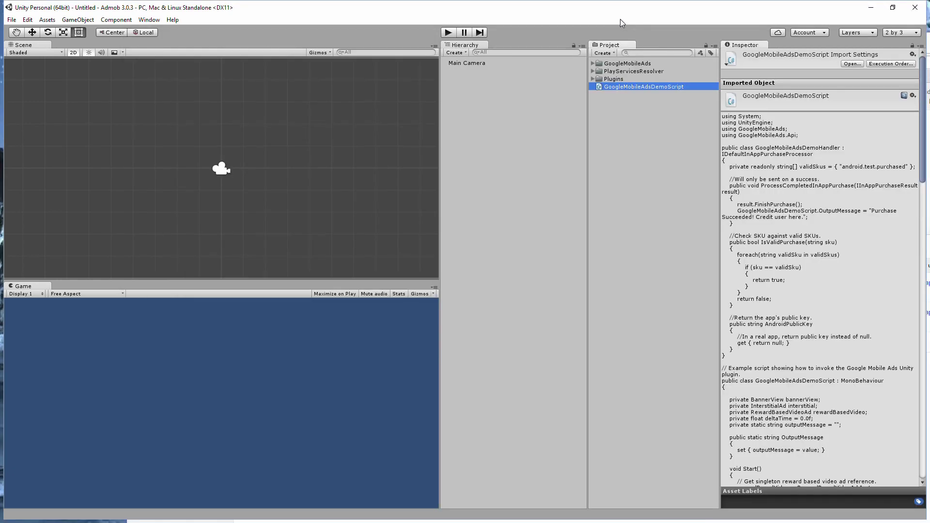
{"action": "key", "text": "alt+Tab"}
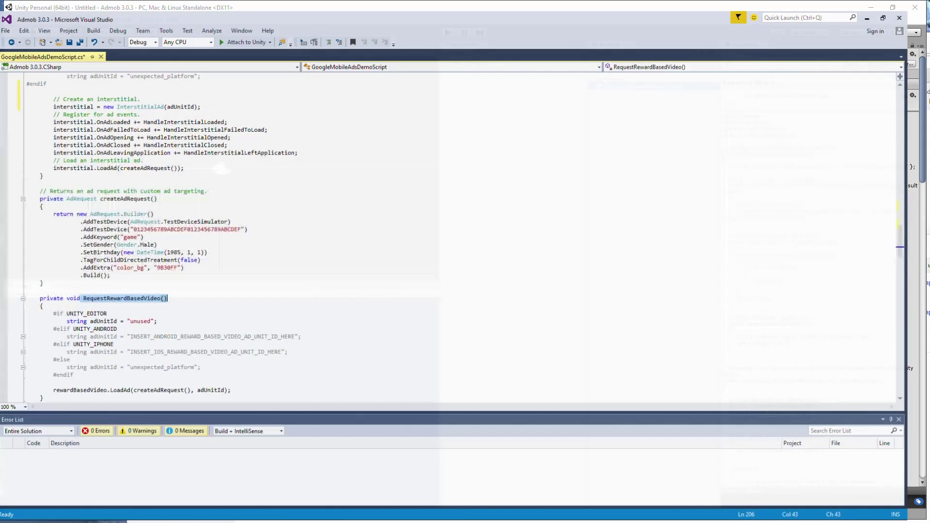
{"action": "scroll", "coordinate": [299, 316], "scroll_direction": "down", "scroll_amount": 1}
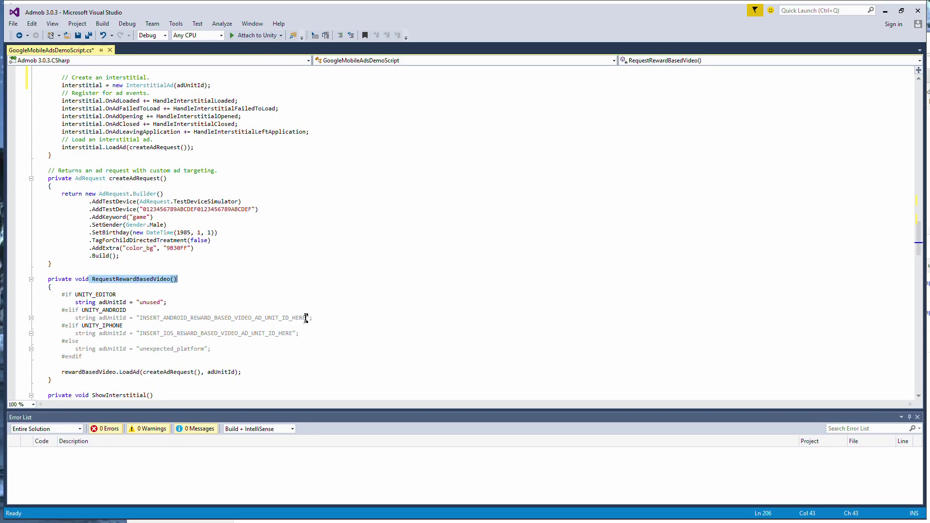
{"action": "left_click_drag", "start_coordinate": [307, 318], "coordinate": [143, 318]}
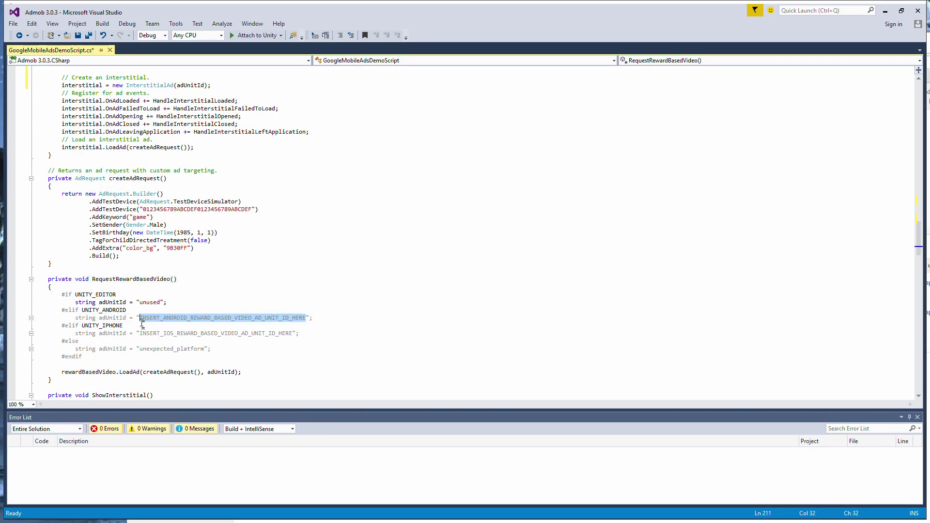
{"action": "key", "text": "ctrl+v"}
{"action": "left_click", "coordinate": [77, 35]}
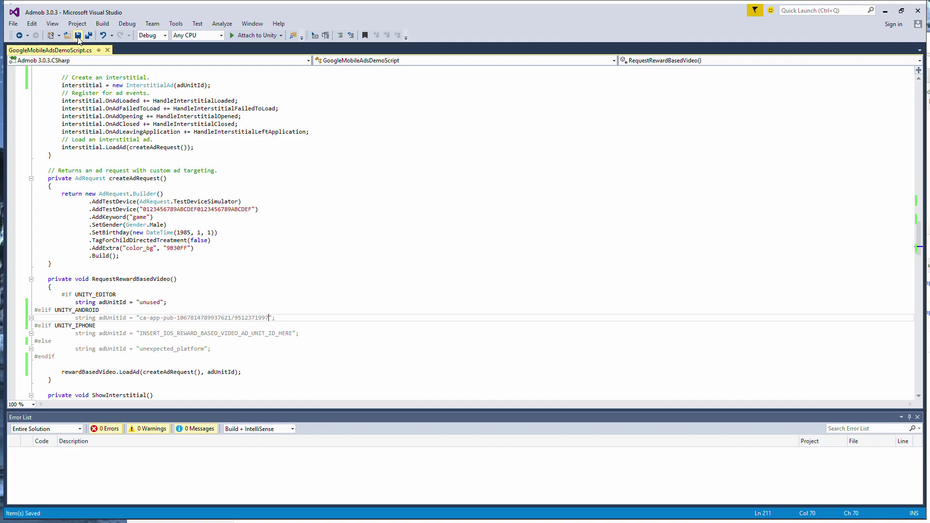
- Back in Unity, create an empty game object in the Hierarchy named Admob
{"action": "left_click", "coordinate": [885, 11]}
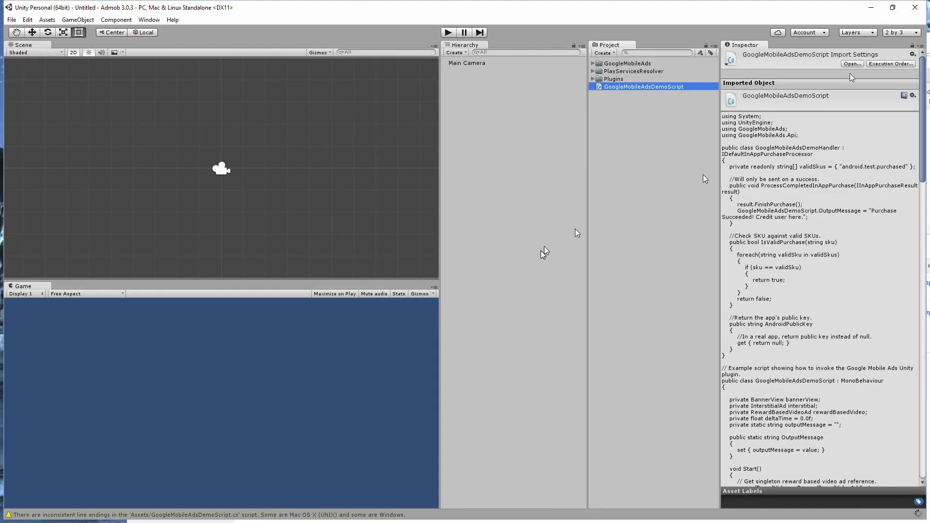
{"action": "left_click", "coordinate": [596, 105]}
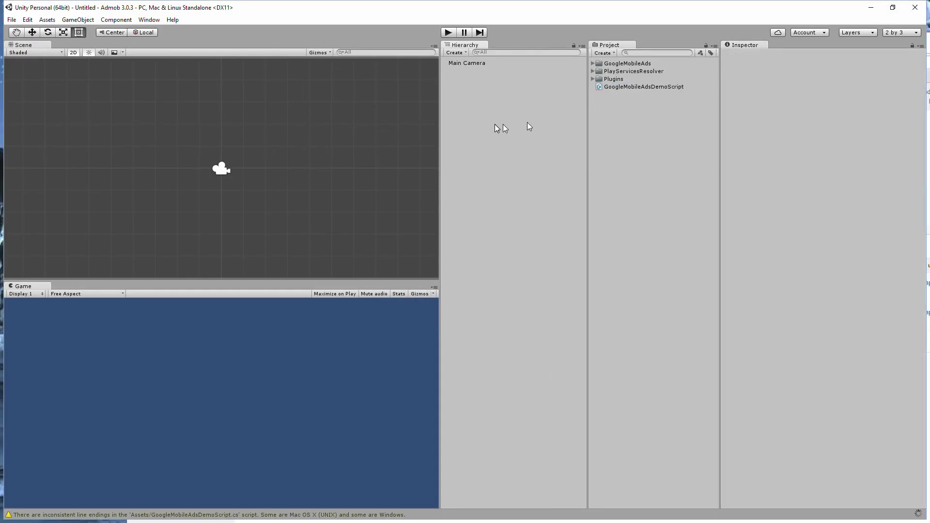
{"action": "right_click", "coordinate": [498, 181]}
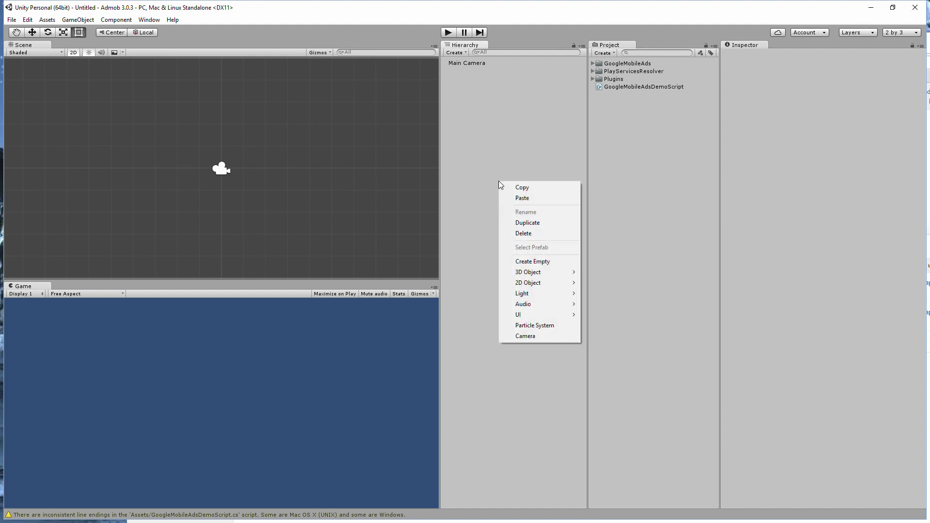
{"action": "left_click", "coordinate": [552, 262]}
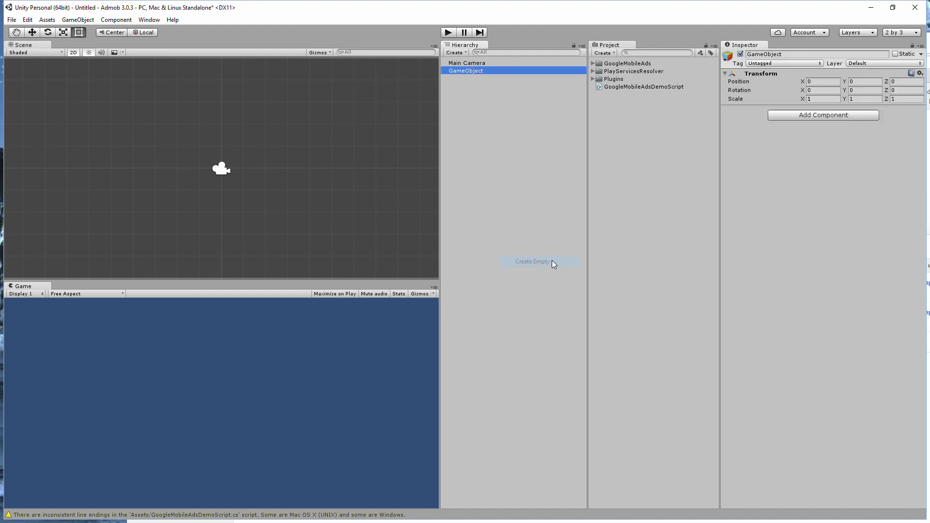
{"action": "left_click", "coordinate": [465, 70]}
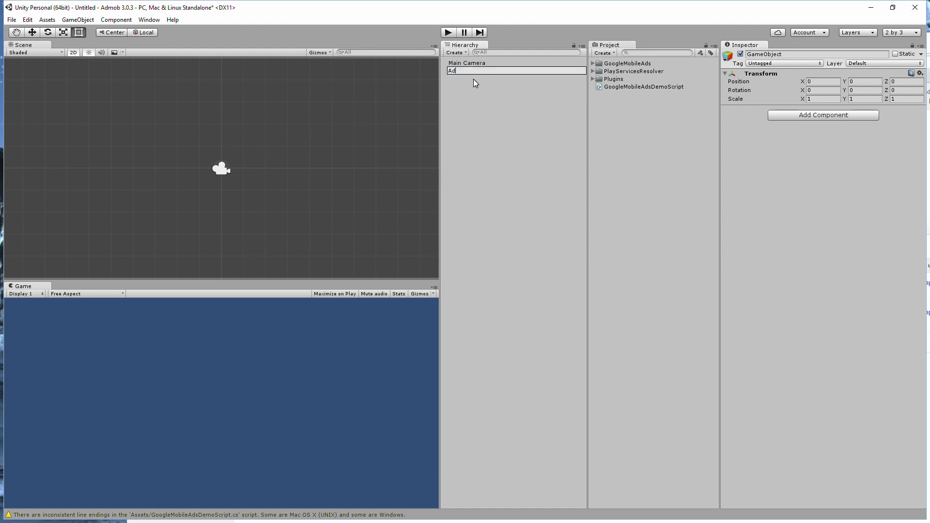
{"action": "key", "text": "Return"}
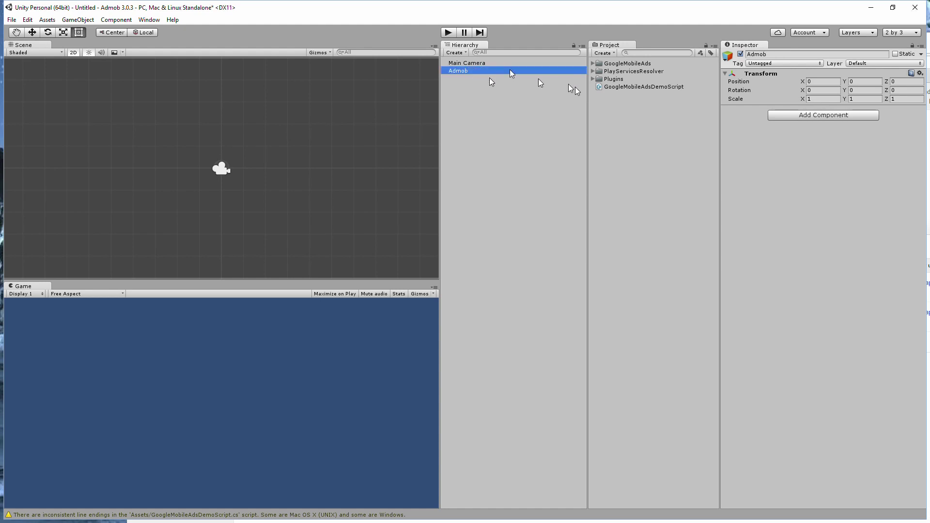
- Attach GoogleMobileAdsDemoScript to Admob and start play mode
{"action": "left_click", "coordinate": [613, 90]}
{"action": "left_click", "coordinate": [619, 87]}
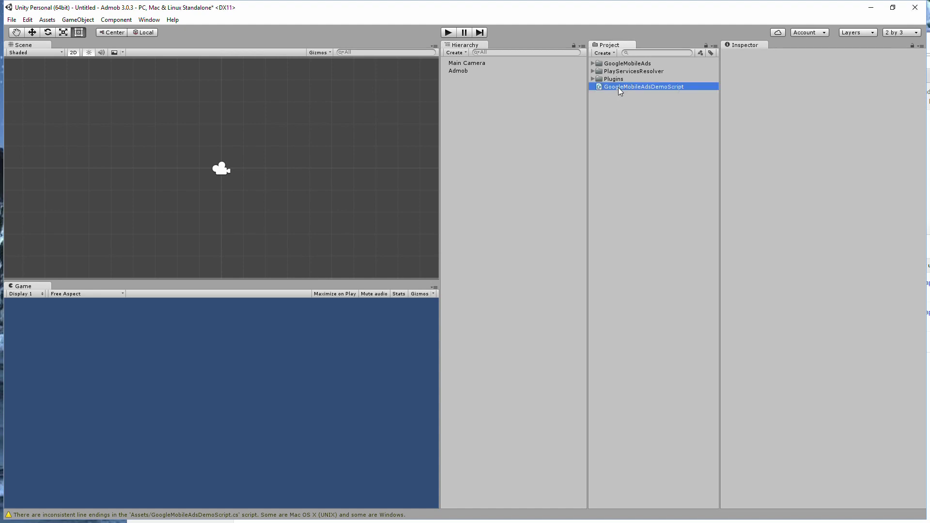
{"action": "left_click_drag", "start_coordinate": [617, 88], "coordinate": [504, 71]}
{"action": "left_click", "coordinate": [477, 71]}
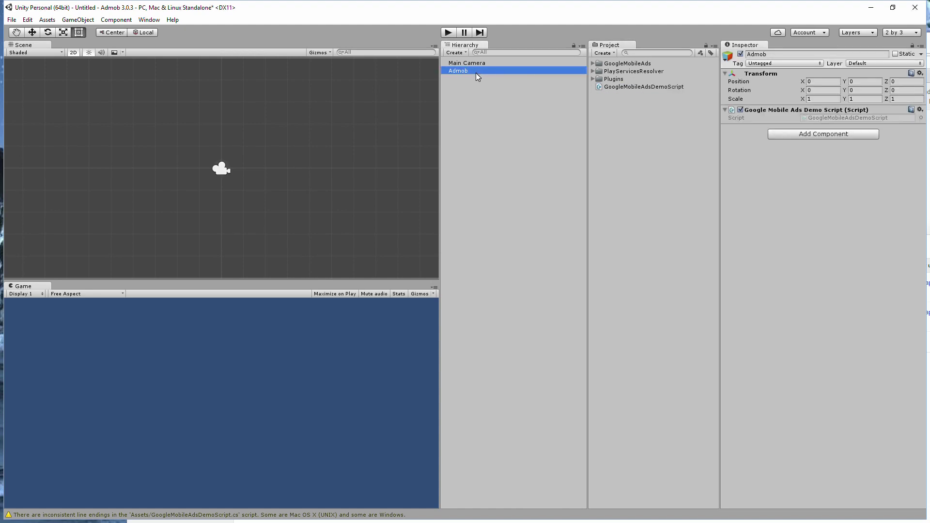
{"action": "left_click", "coordinate": [448, 32]}
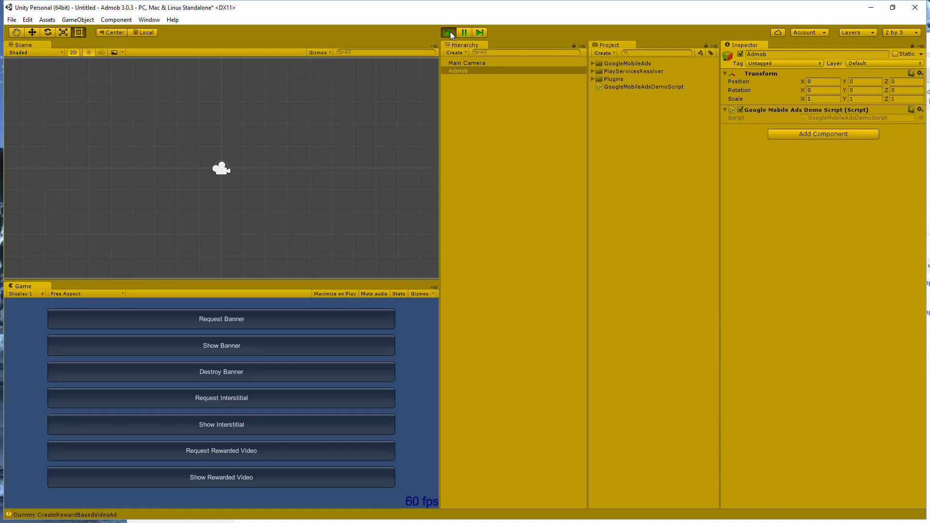
- Request and destroy a banner, request and show an interstitial, checking the console, then stop play
{"action": "left_click", "coordinate": [259, 318]}
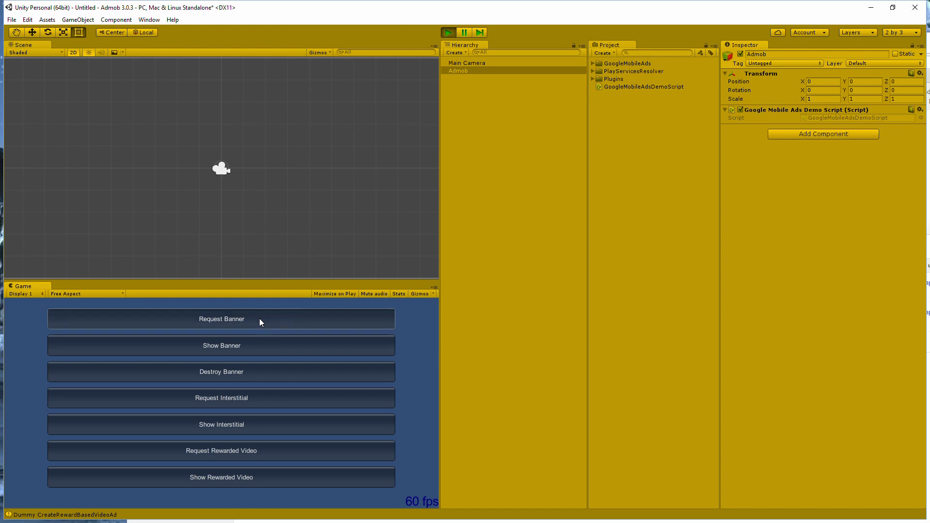
{"action": "left_click", "coordinate": [14, 515]}
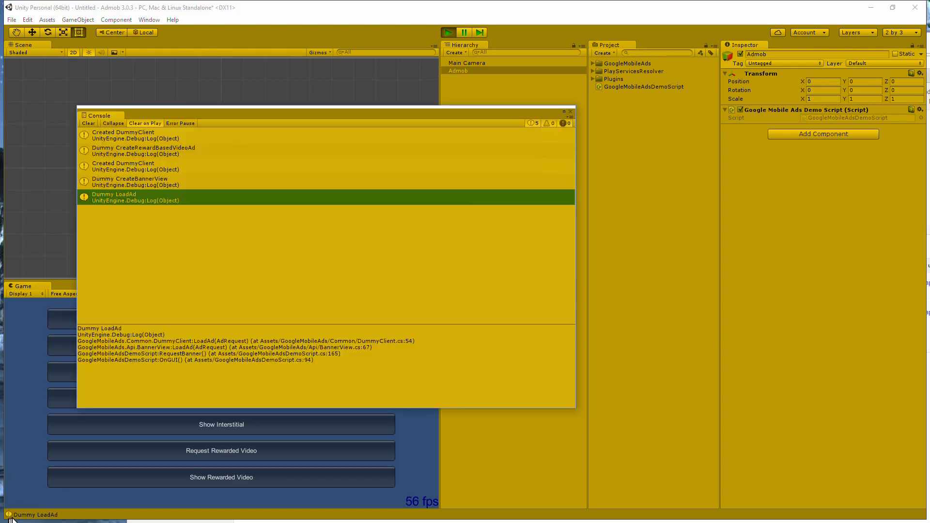
{"action": "left_click_drag", "start_coordinate": [286, 121], "coordinate": [685, 87]}
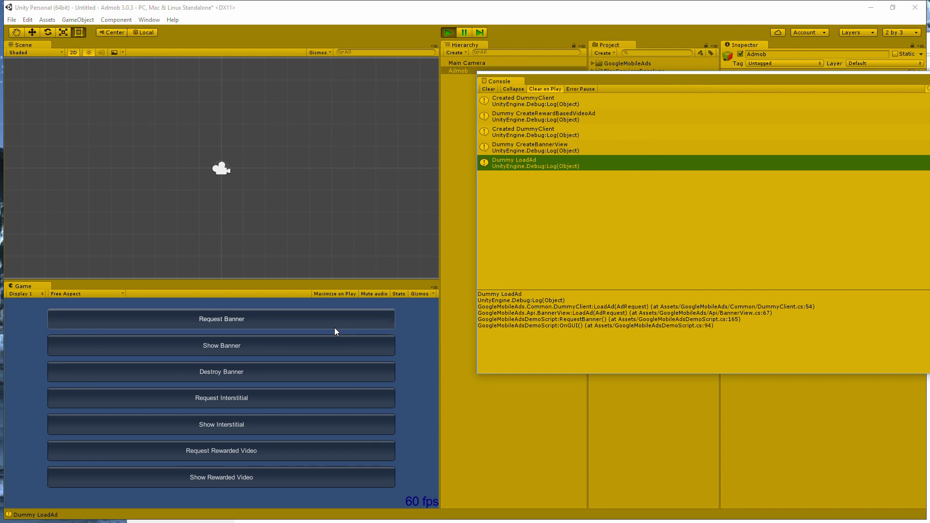
{"action": "left_click", "coordinate": [269, 320]}
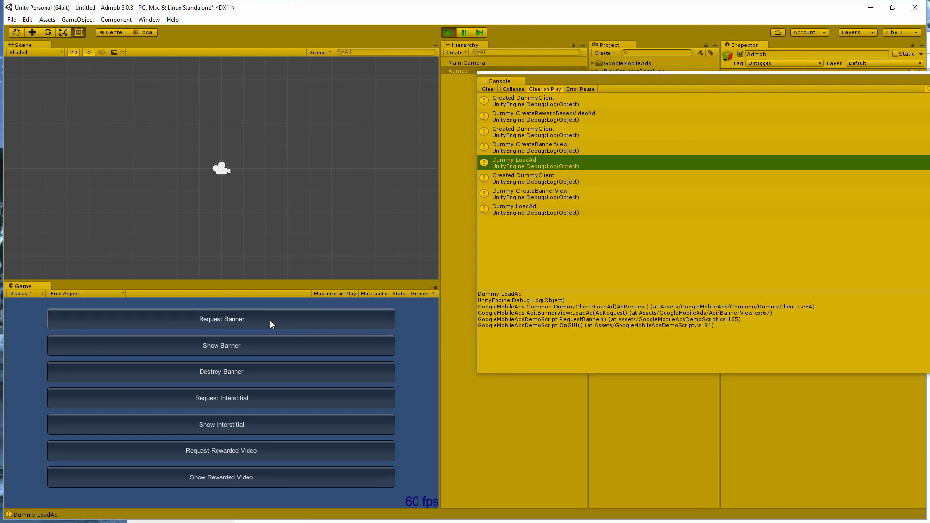
{"action": "left_click", "coordinate": [250, 370]}
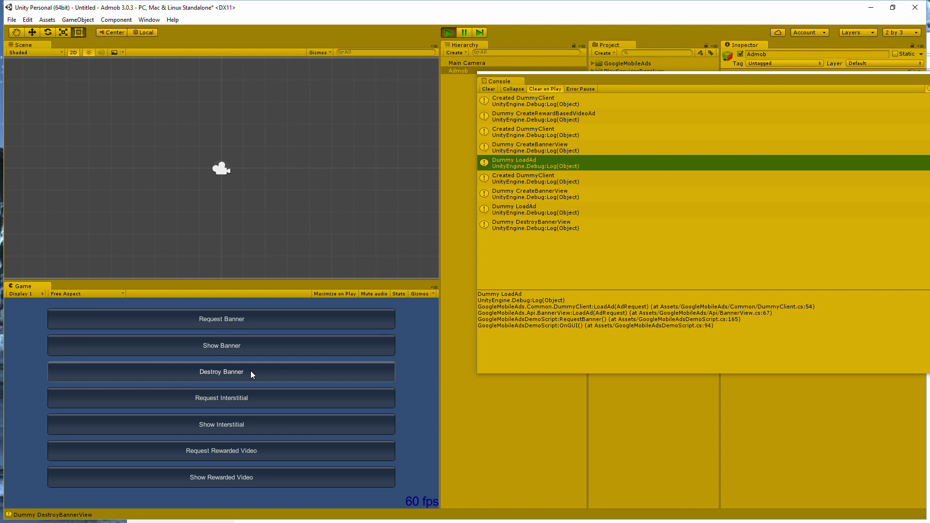
{"action": "left_click", "coordinate": [245, 406]}
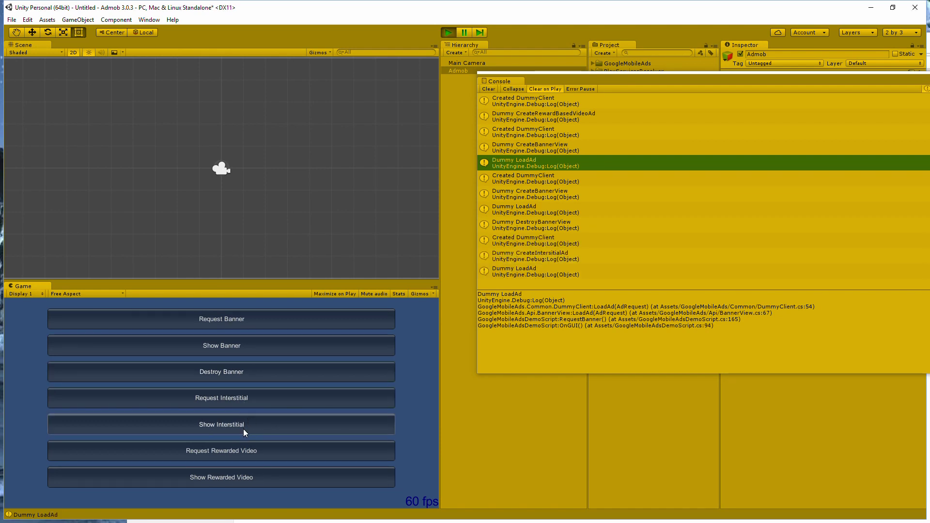
{"action": "left_click", "coordinate": [243, 428]}
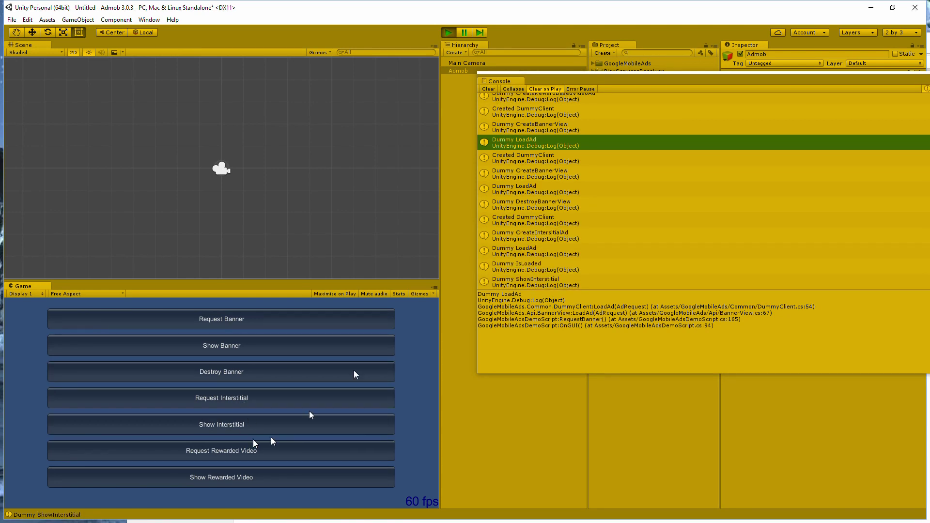
{"action": "left_click", "coordinate": [448, 32]}
- Build for Android from Build Settings, saving the apk as 'admob apk 3.0.3'
{"action": "left_click", "coordinate": [12, 20]}
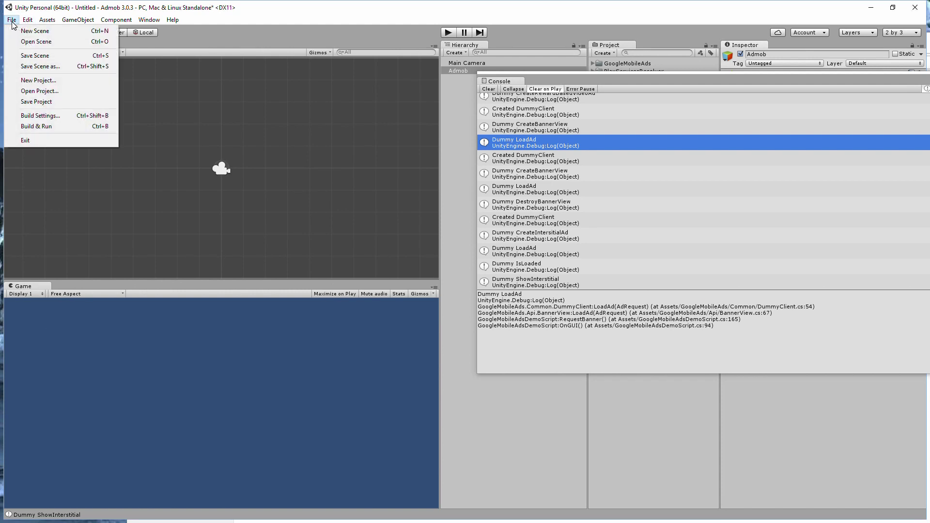
{"action": "left_click", "coordinate": [47, 116]}
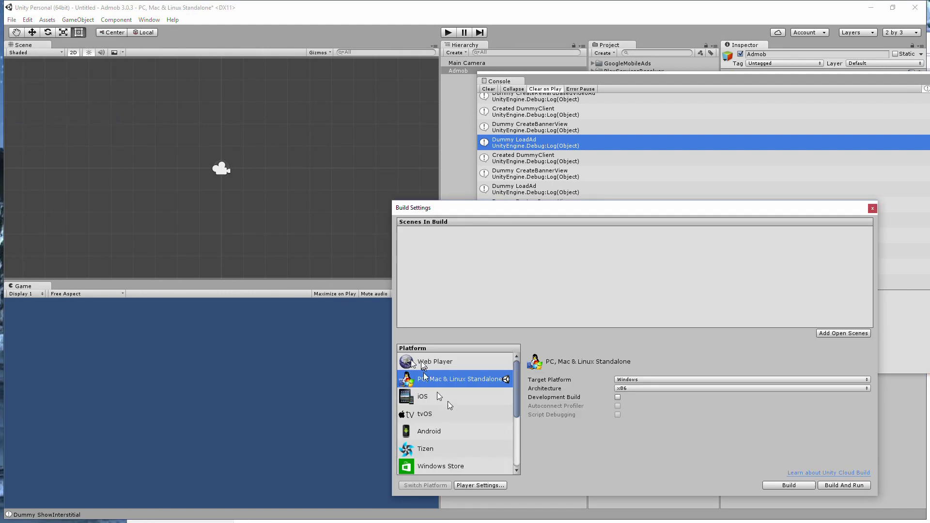
{"action": "left_click", "coordinate": [443, 434]}
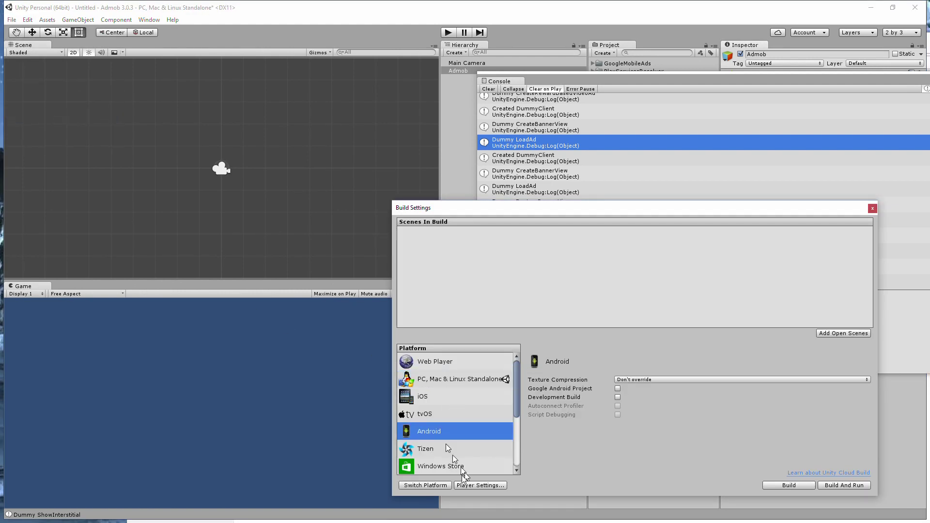
{"action": "left_click", "coordinate": [786, 486]}
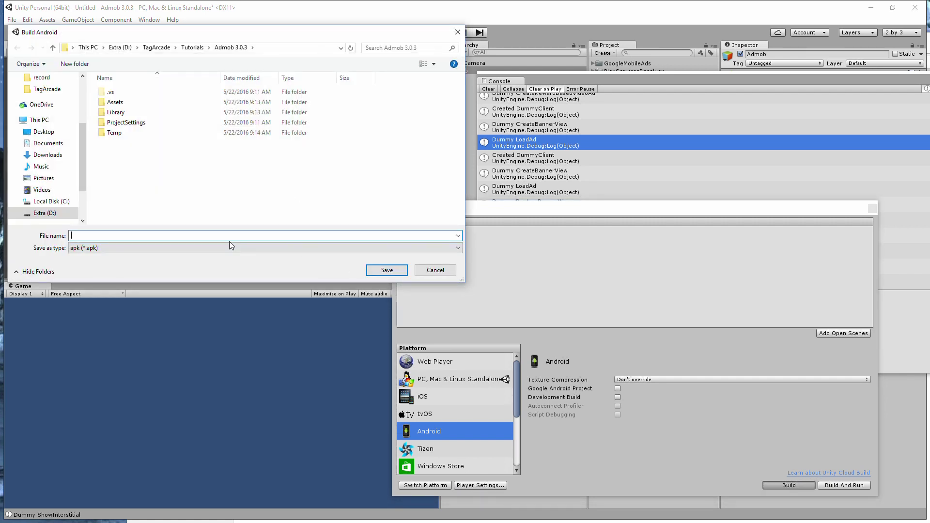
{"action": "type", "text": "admob "}
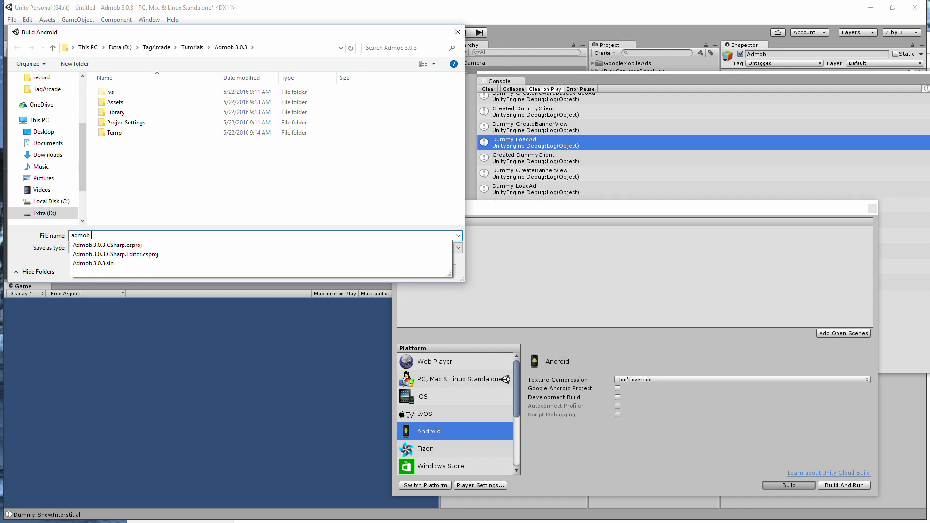
{"action": "type", "text": "apk 3"}
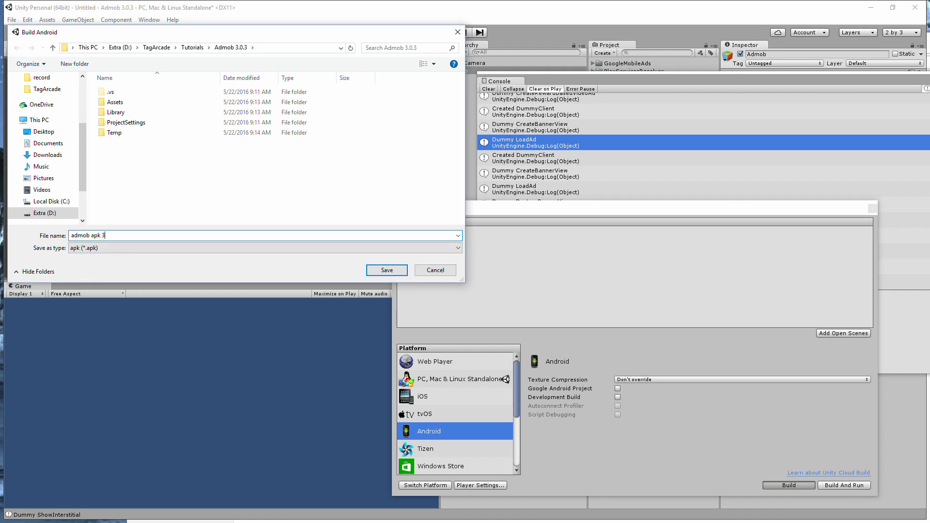
{"action": "type", "text": ".0.3"}
{"action": "key", "text": "Return"}
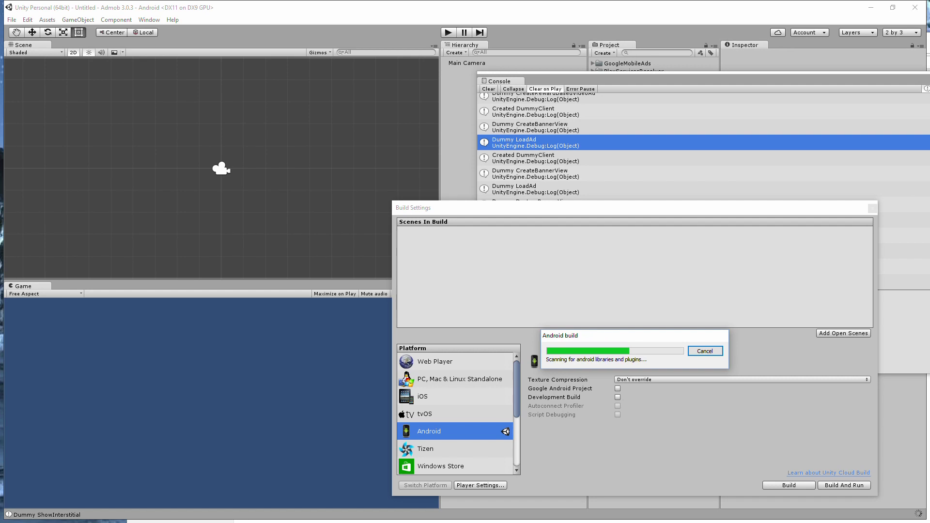
{"action": "left_click_drag", "start_coordinate": [756, 209], "coordinate": [407, 207]}
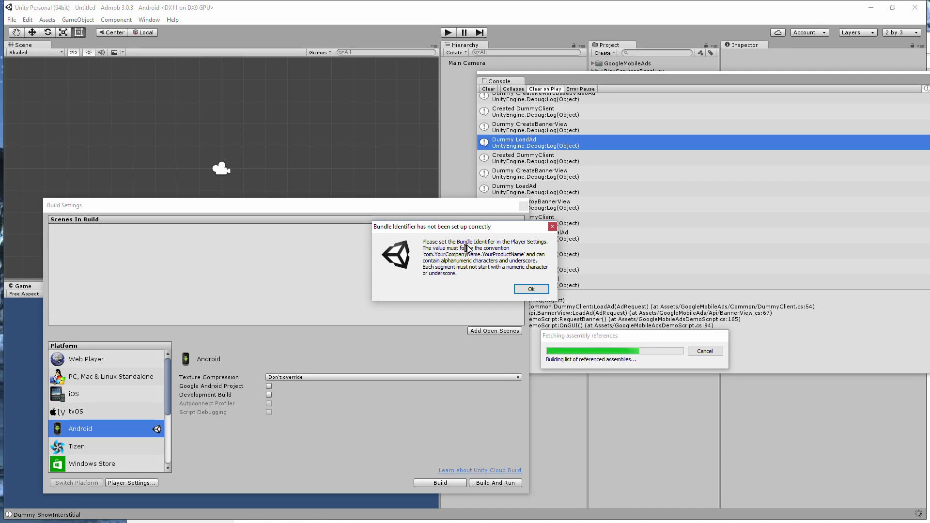
- Dismiss the Bundle Identifier error and set the company name to 'Tag Arcade Inc.'
{"action": "left_click", "coordinate": [531, 289]}
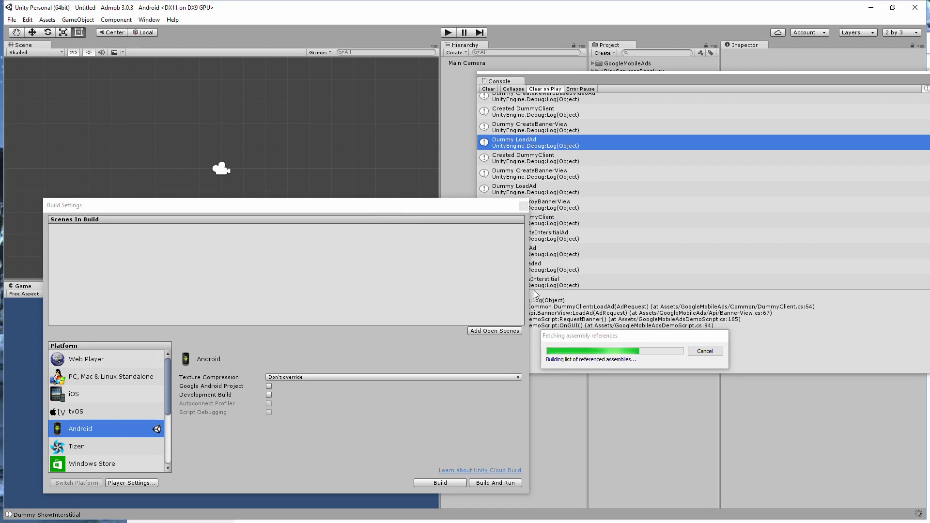
{"action": "left_click_drag", "start_coordinate": [687, 79], "coordinate": [339, 92]}
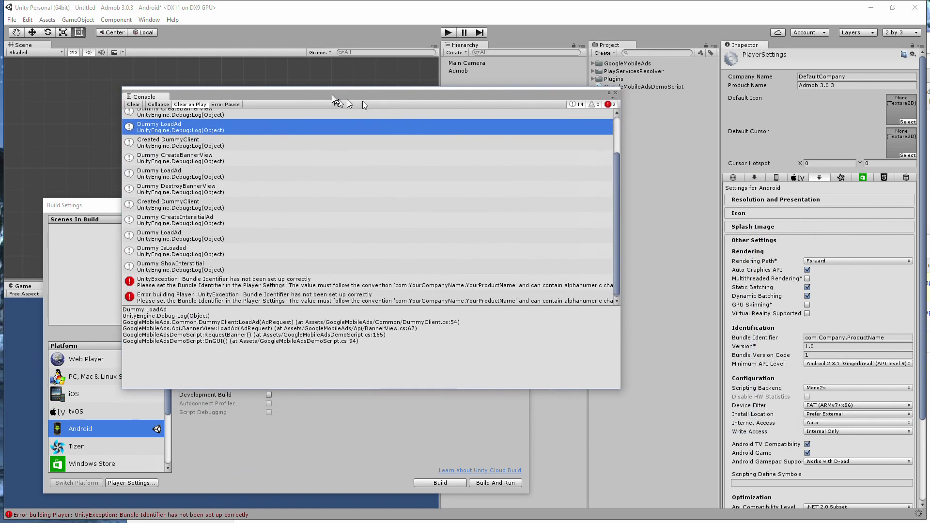
{"action": "left_click", "coordinate": [861, 77]}
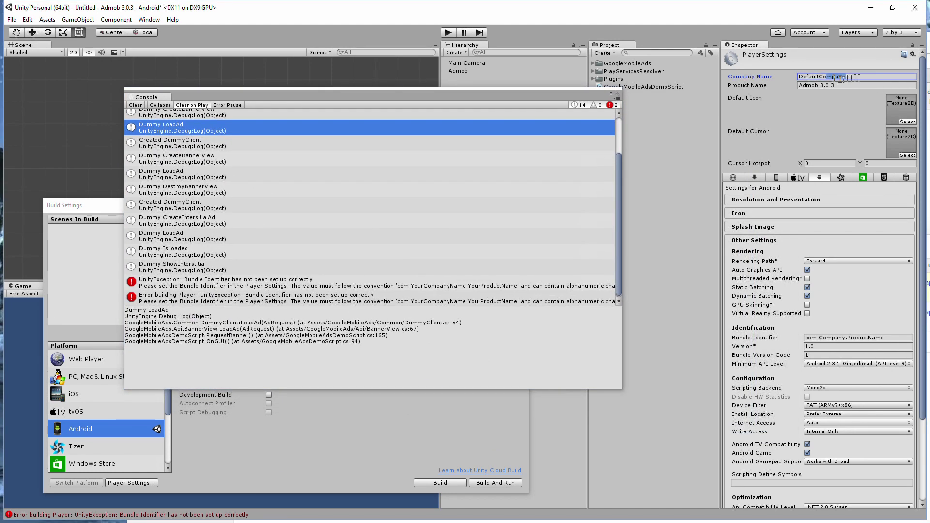
{"action": "type", "text": "Tag Arcade Inc."}
- Change the bundle identifier to com.TagArcade.admob and launch the Android build again
{"action": "left_click", "coordinate": [819, 337]}
{"action": "left_click", "coordinate": [819, 337]}
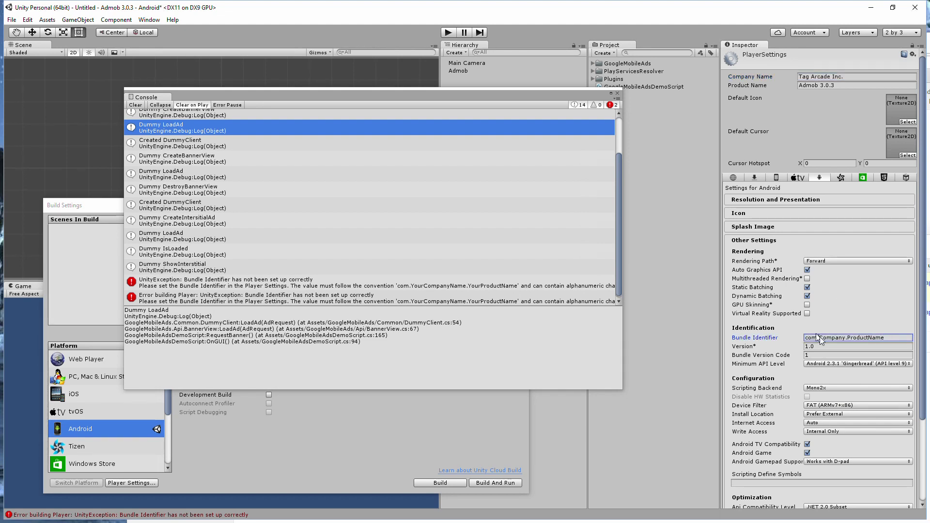
{"action": "key", "text": "shift+Home"}
{"action": "left_click", "coordinate": [819, 337]}
{"action": "key", "text": "Delete"}
{"action": "key", "text": "Delete"}
{"action": "key", "text": "Delete"}
{"action": "key", "text": "Delete"}
{"action": "key", "text": "Delete"}
{"action": "key", "text": "Delete"}
{"action": "key", "text": "Delete"}
{"action": "key", "text": "Delete"}
{"action": "key", "text": "Delete"}
{"action": "key", "text": "Delete"}
{"action": "key", "text": "Delete"}
{"action": "key", "text": "Delete"}
{"action": "key", "text": "Delete"}
{"action": "key", "text": "Delete"}
{"action": "key", "text": "Delete"}
{"action": "key", "text": "Delete"}
{"action": "key", "text": "Delete"}
{"action": "key", "text": "Delete"}
{"action": "key", "text": "Delete"}
{"action": "type", "text": "Tag"}
{"action": "left_click", "coordinate": [434, 484]}
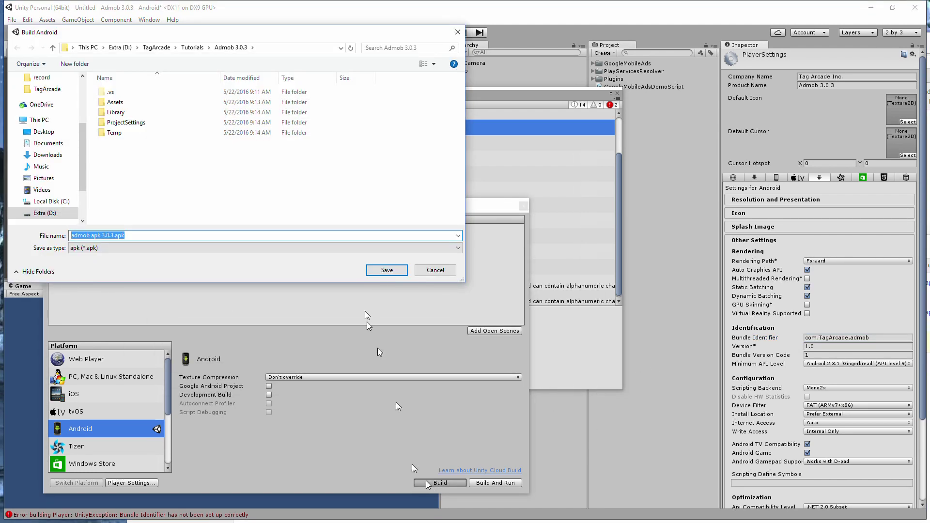
- Save the apk to the project folder, dismiss the build failure, and enlarge the console detail pane
{"action": "left_click", "coordinate": [380, 268]}
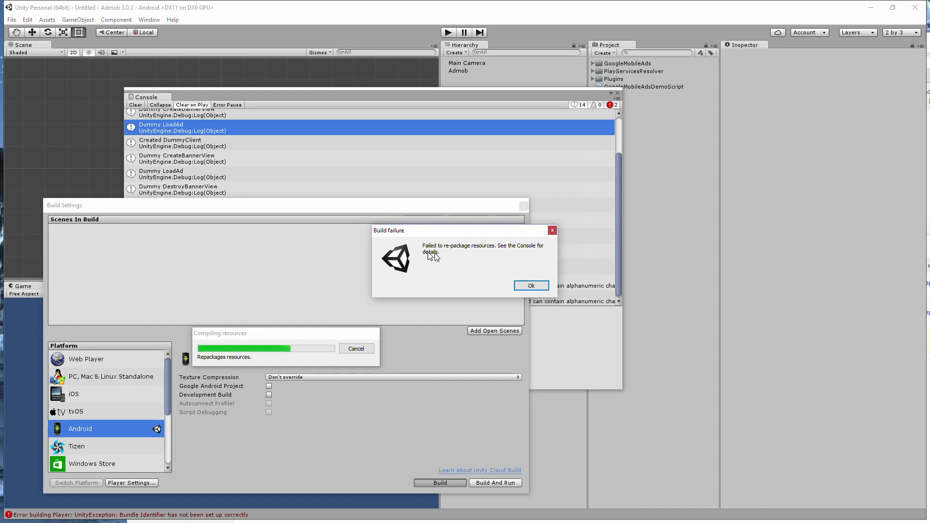
{"action": "left_click", "coordinate": [531, 286]}
{"action": "left_click_drag", "start_coordinate": [429, 94], "coordinate": [556, 82]}
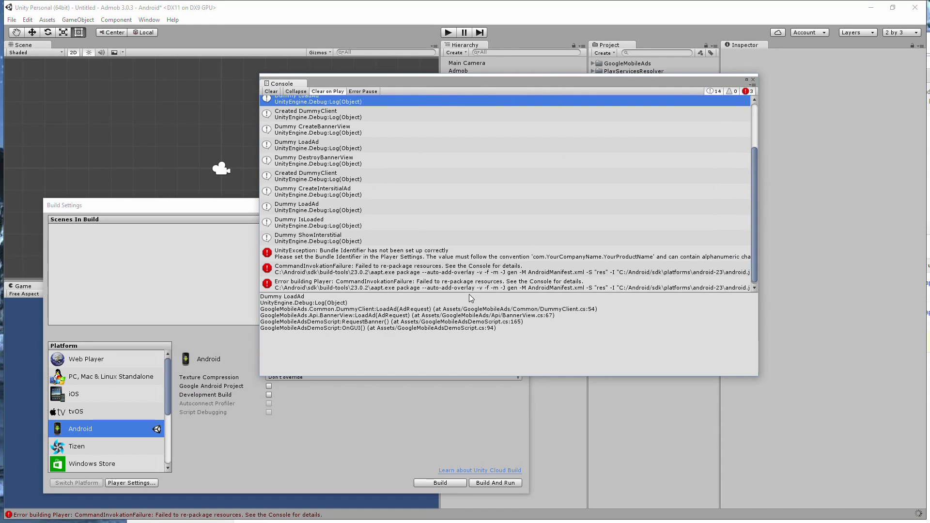
{"action": "left_click_drag", "start_coordinate": [469, 294], "coordinate": [487, 190]}
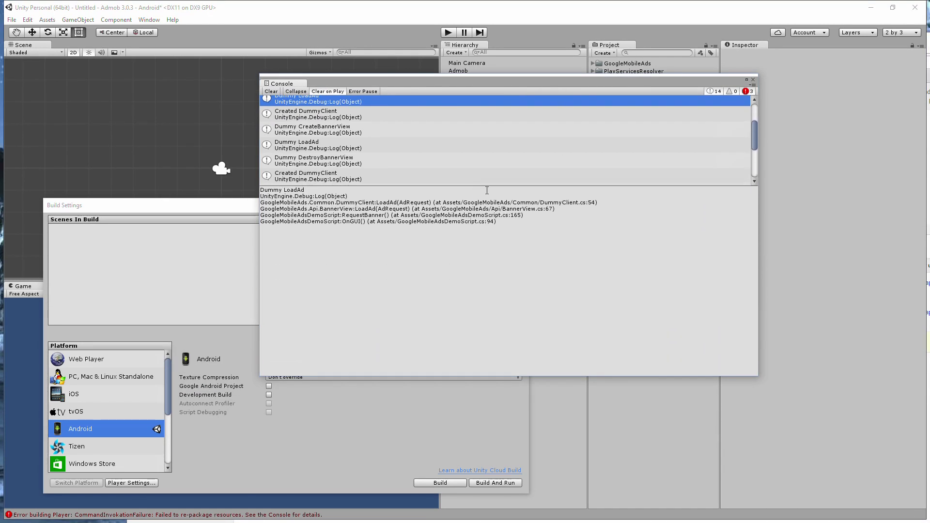
{"action": "left_click_drag", "start_coordinate": [755, 133], "coordinate": [754, 163]}
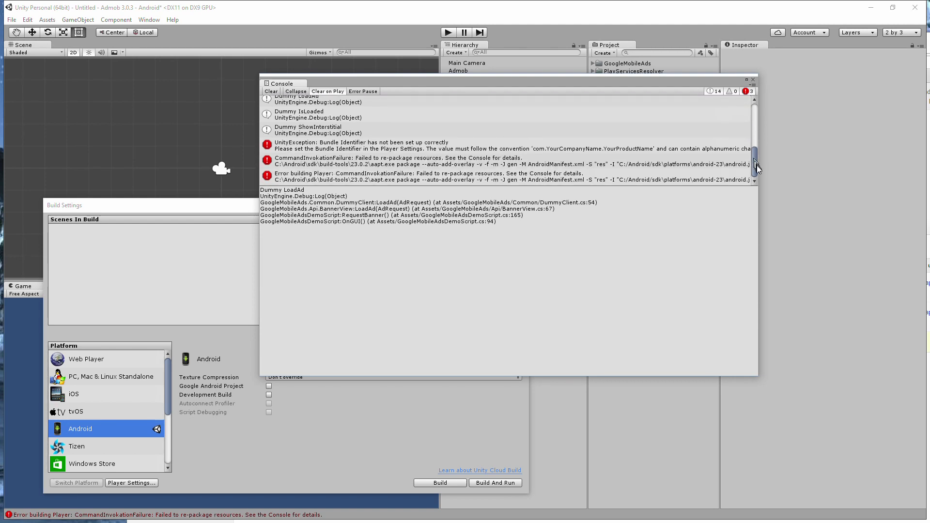
- Inspect the CommandInvocationFailure details, tracing the missing resources to AndroidManifest.xml
{"action": "left_click", "coordinate": [416, 145]}
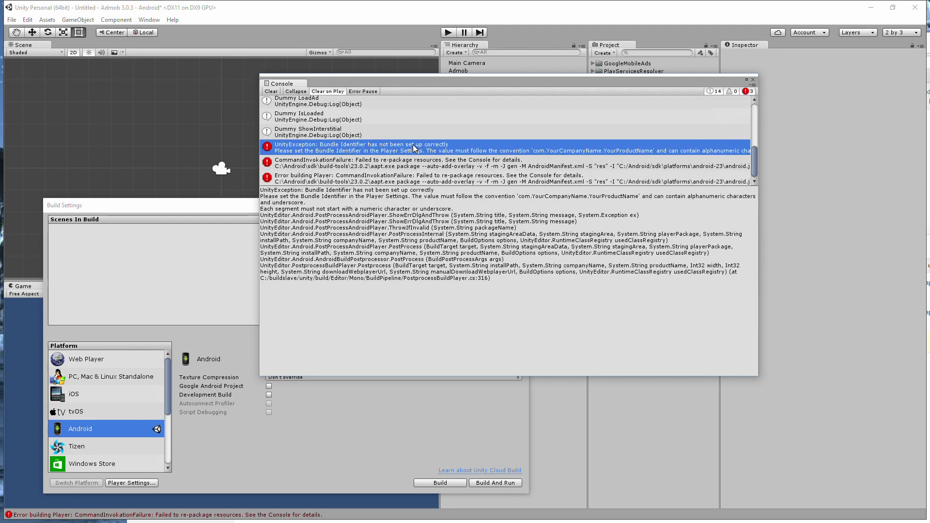
{"action": "left_click", "coordinate": [369, 165]}
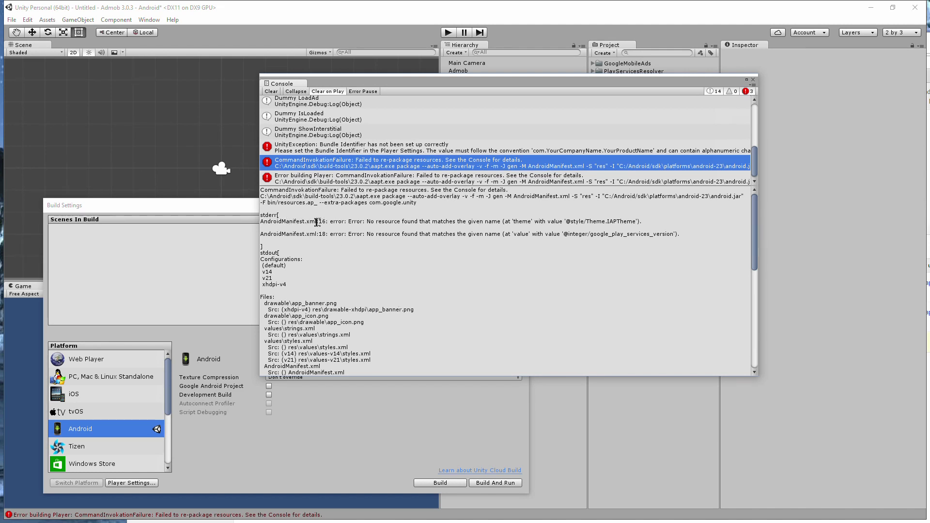
{"action": "left_click_drag", "start_coordinate": [317, 222], "coordinate": [250, 223]}
{"action": "left_click_drag", "start_coordinate": [416, 80], "coordinate": [210, 130]}
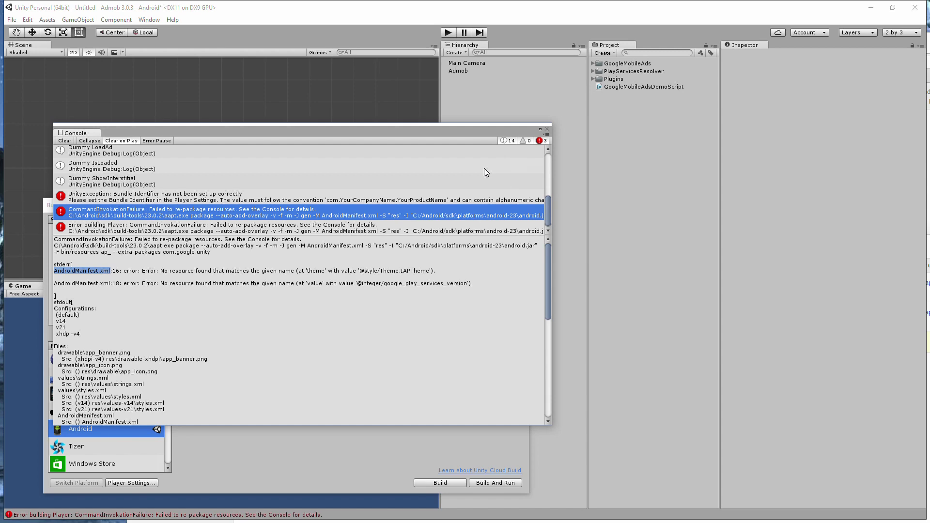
{"action": "left_click_drag", "start_coordinate": [441, 127], "coordinate": [612, 165]}
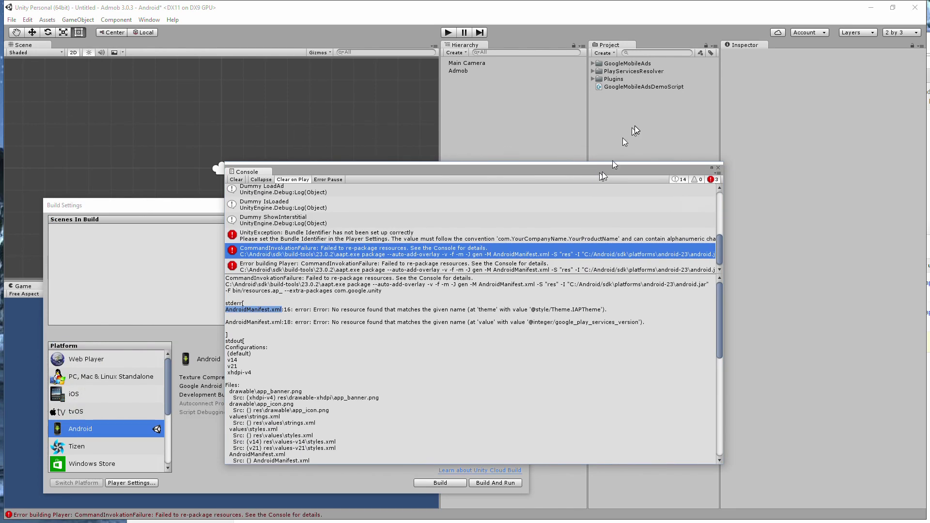
- Expand Plugins > Android > GoogleMobileAdsPlugin and delete its AndroidManifest file, confirming the prompt
{"action": "left_click", "coordinate": [593, 80]}
{"action": "left_click", "coordinate": [600, 86]}
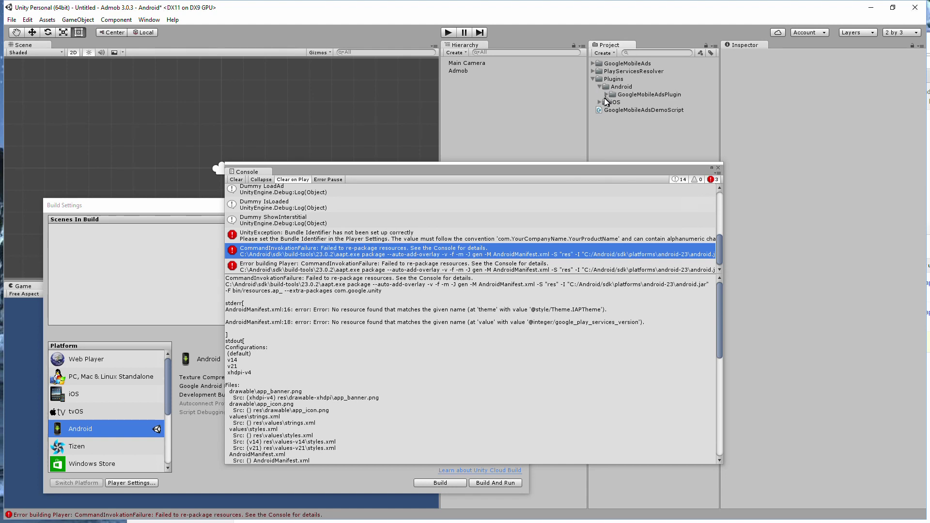
{"action": "left_click", "coordinate": [606, 94]}
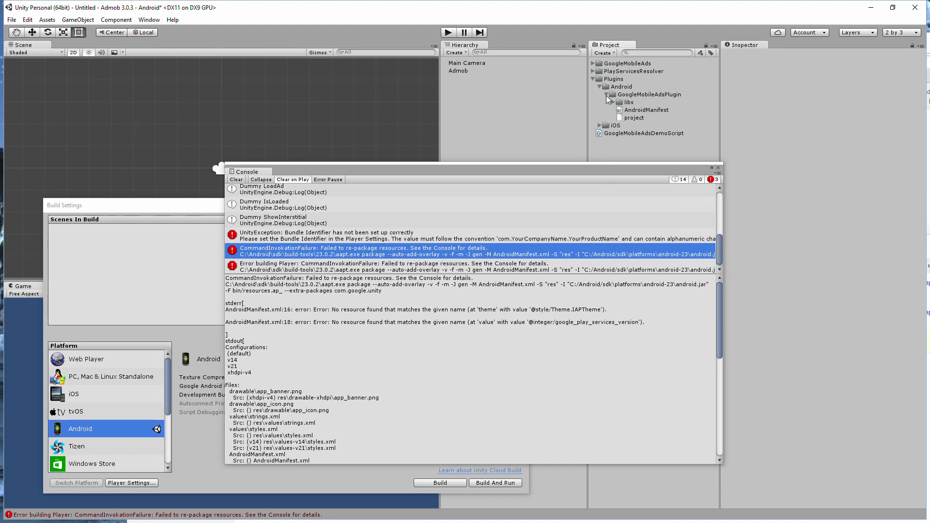
{"action": "left_click", "coordinate": [632, 111]}
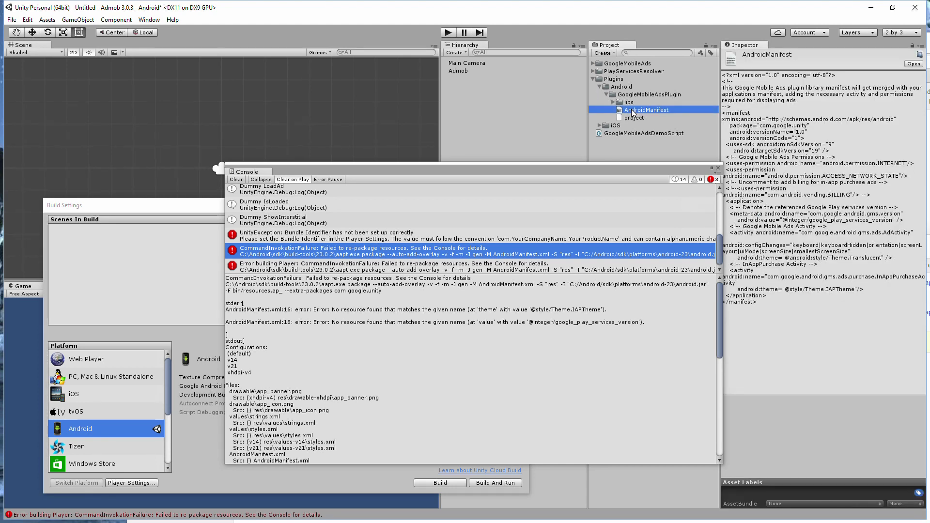
{"action": "right_click", "coordinate": [632, 112]}
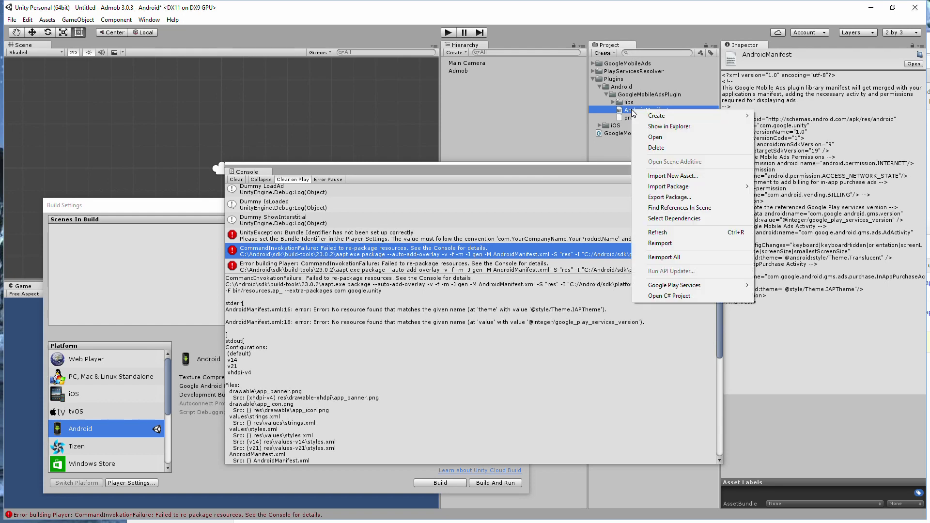
{"action": "left_click", "coordinate": [664, 148]}
{"action": "left_click", "coordinate": [506, 291]}
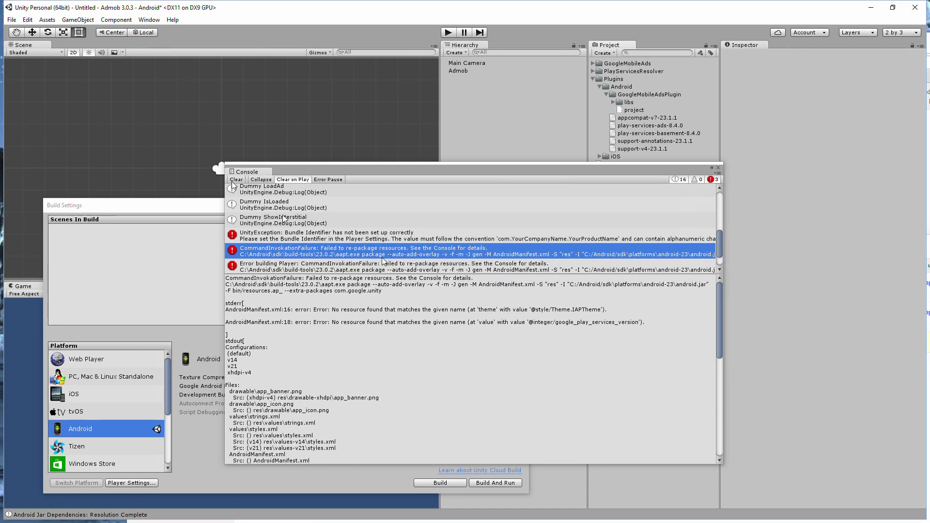
- Open GoogleMobileAds.unitypackage from the admob 3.0.3 folder as a custom package import
{"action": "left_click", "coordinate": [41, 22]}
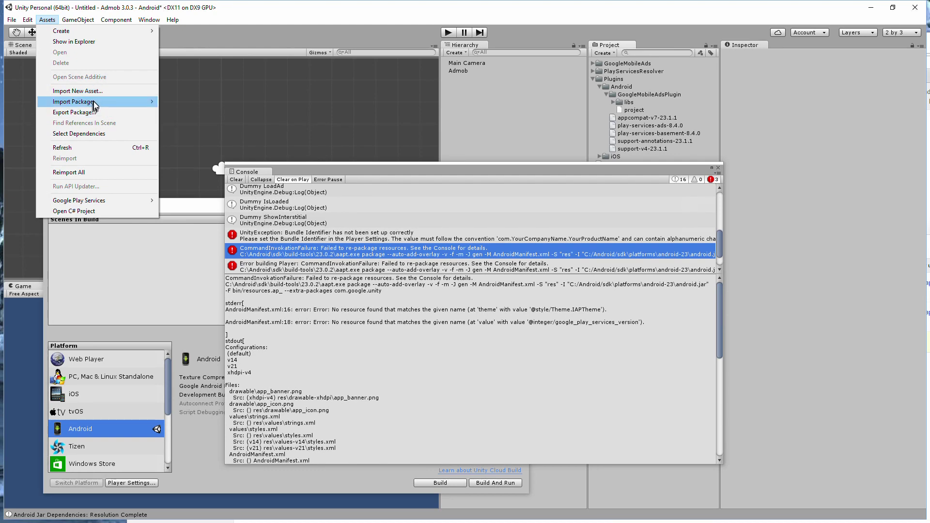
{"action": "mouse_move", "coordinate": [96, 105]}
{"action": "left_click", "coordinate": [188, 102]}
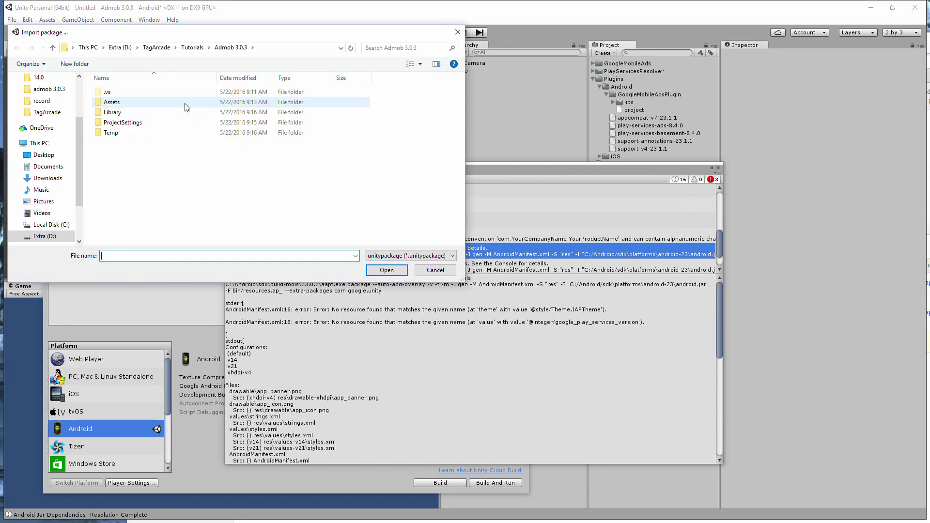
{"action": "left_click", "coordinate": [156, 47]}
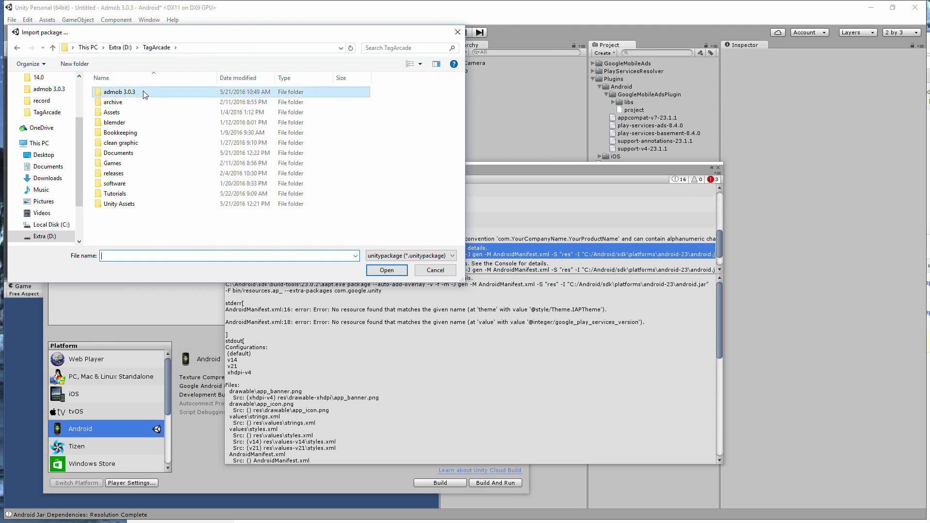
{"action": "double_click", "coordinate": [144, 92]}
{"action": "left_click", "coordinate": [145, 92]}
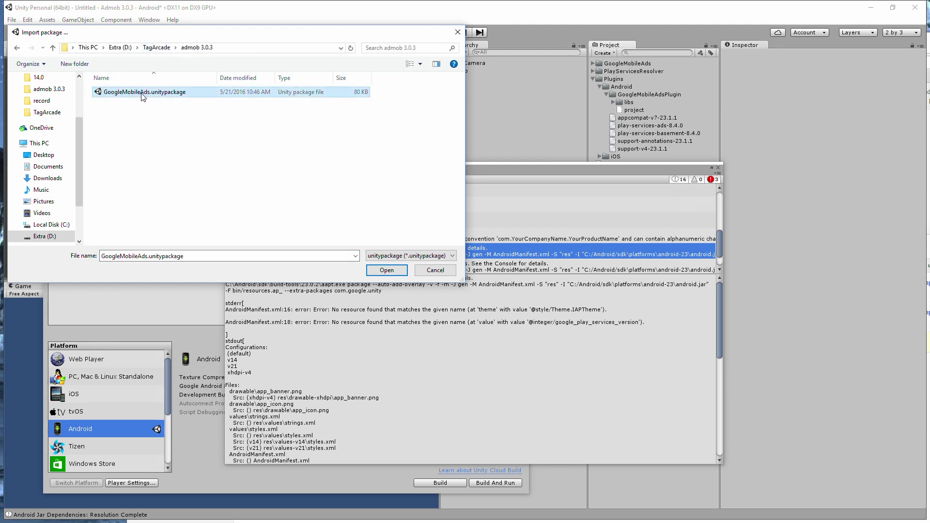
{"action": "left_click", "coordinate": [393, 272]}
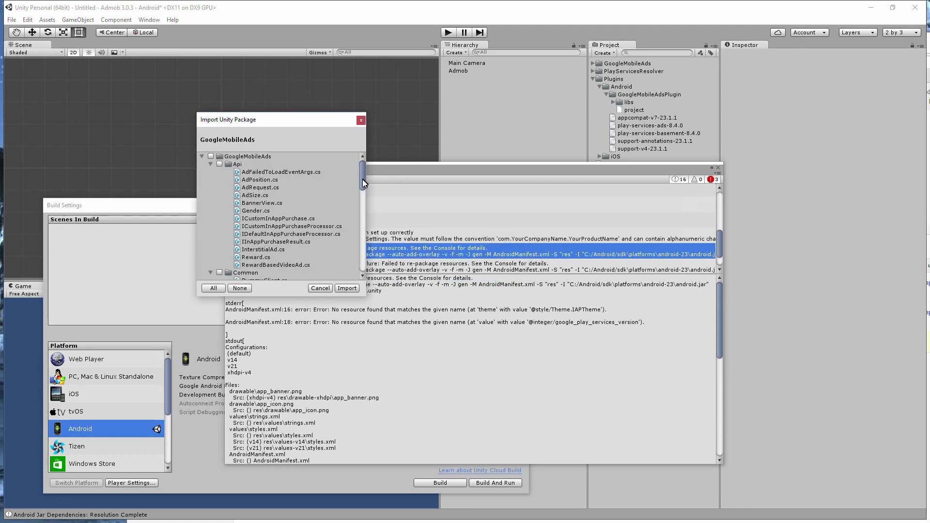
- Import only AndroidManifest.xml from the package and start the Android build again
{"action": "left_click_drag", "start_coordinate": [362, 179], "coordinate": [361, 248]}
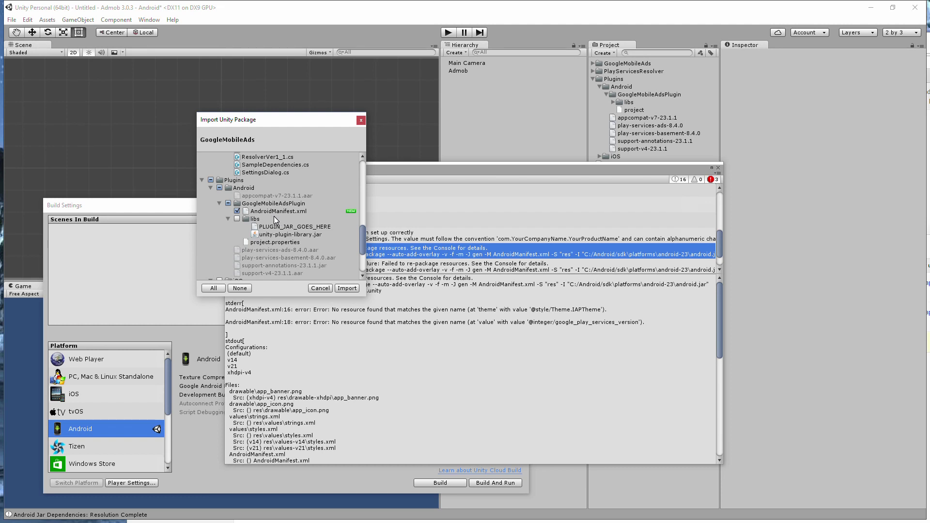
{"action": "left_click", "coordinate": [346, 289]}
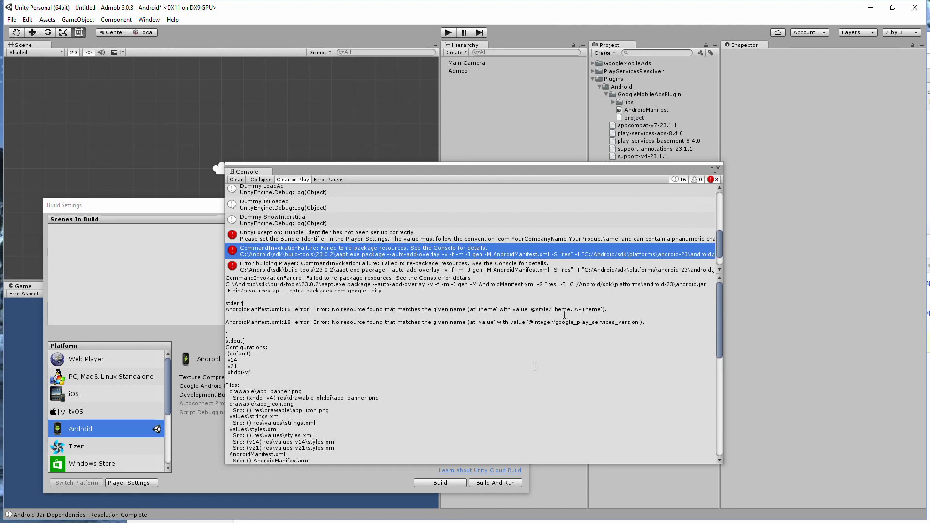
{"action": "left_click", "coordinate": [439, 482]}
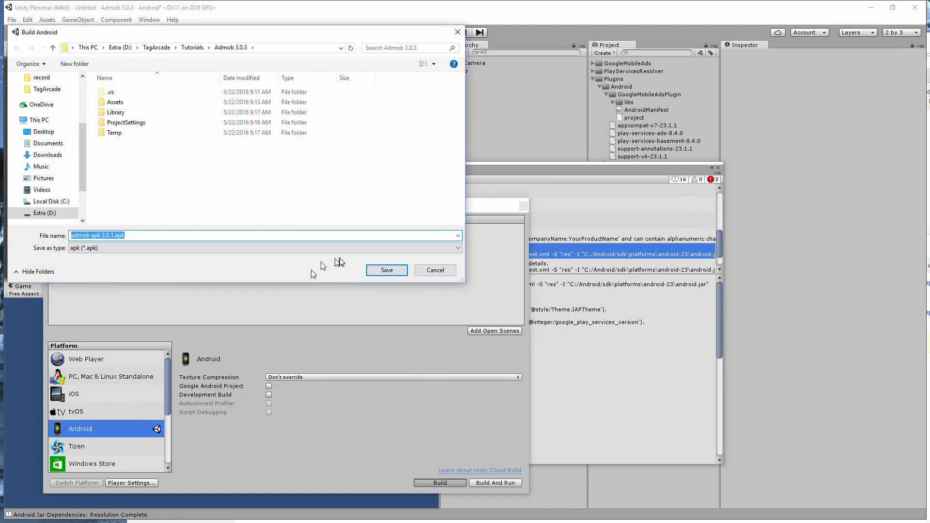
- Save the build as admob apk 3.0.3.apk, producing the 20.2 MB apk
{"action": "left_click", "coordinate": [379, 274]}
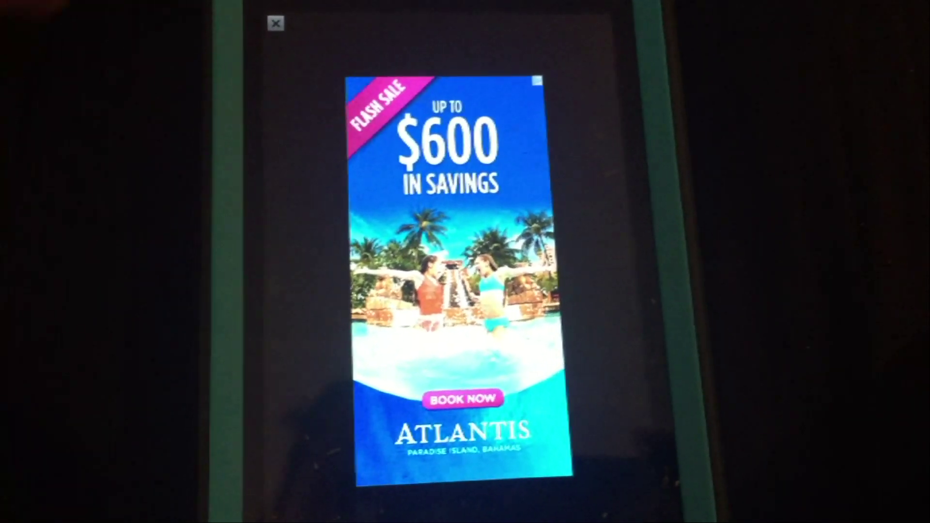
- Close the Atlantis interstitial ad with its X to return to the ad test buttons
{"action": "left_click", "coordinate": [275, 23]}
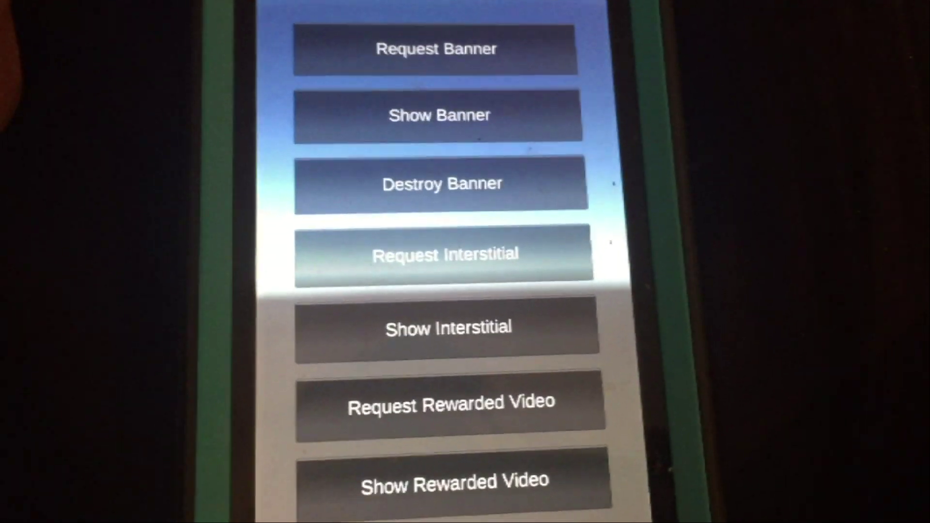